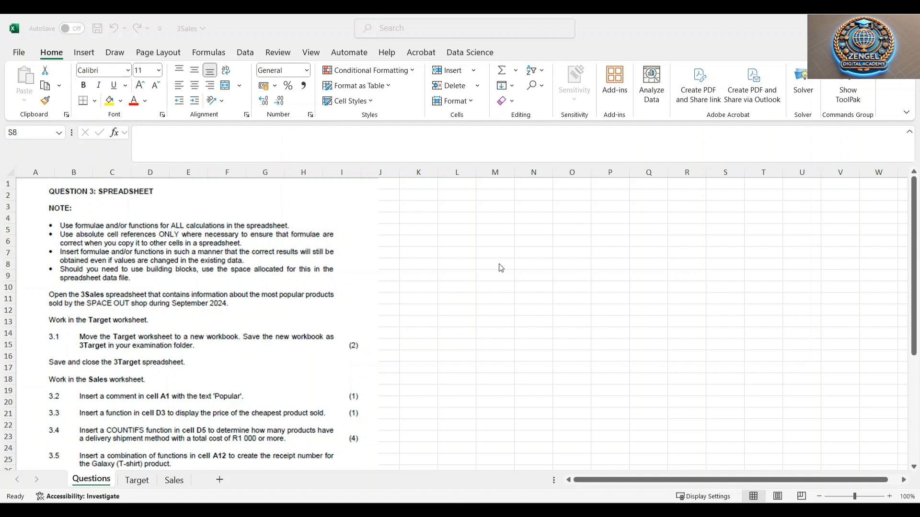
Read the Question 3 instructions and view the Target worksheet
left_click(480, 238)
left_click(445, 251)
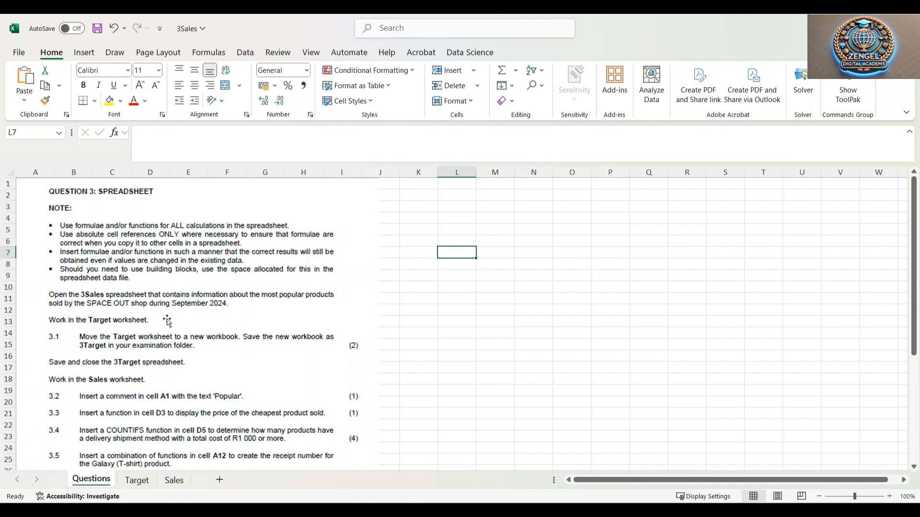
scroll(167, 320, "down", 1)
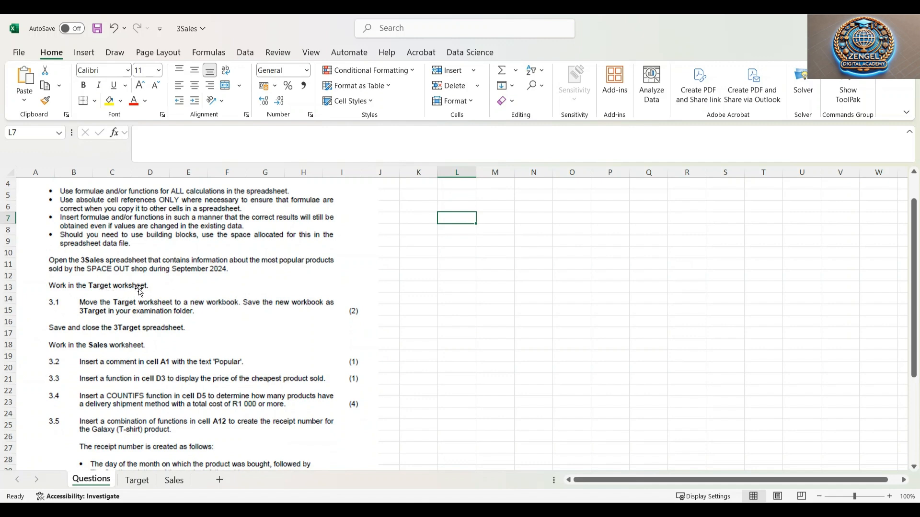
left_click(142, 483)
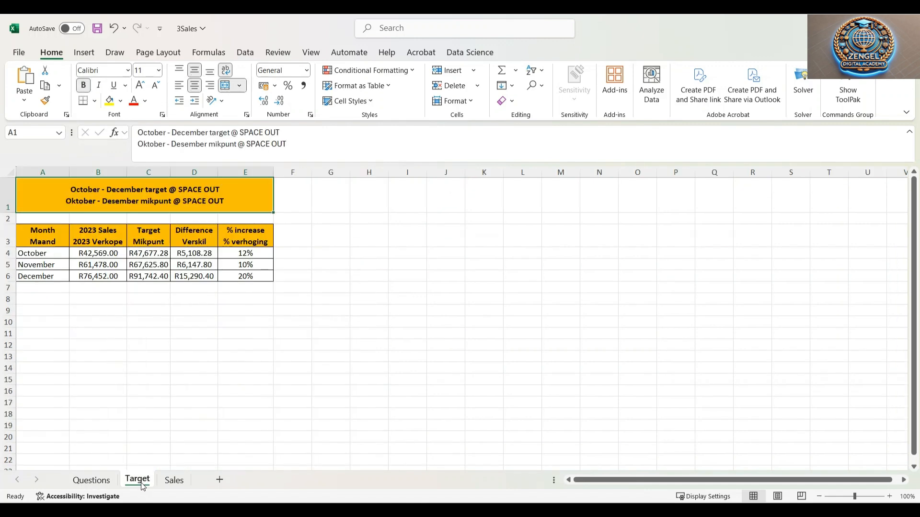
left_click(107, 482)
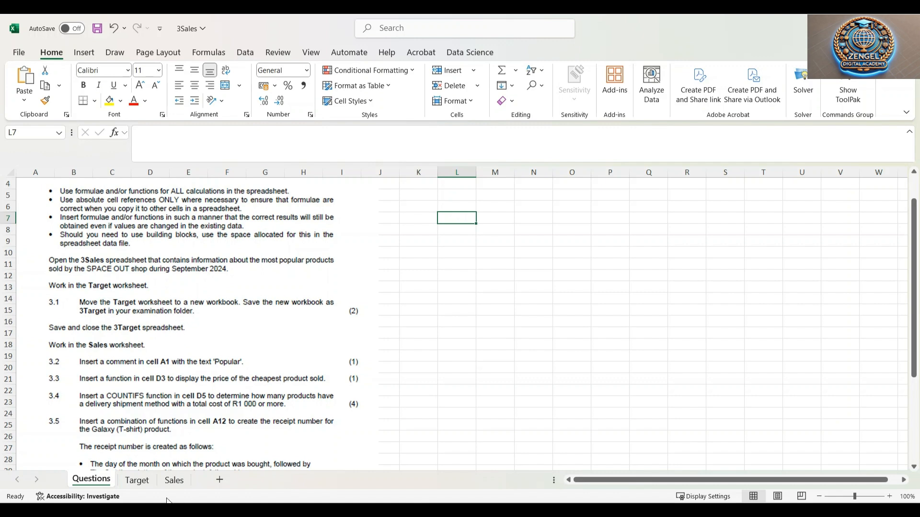
left_click(139, 485)
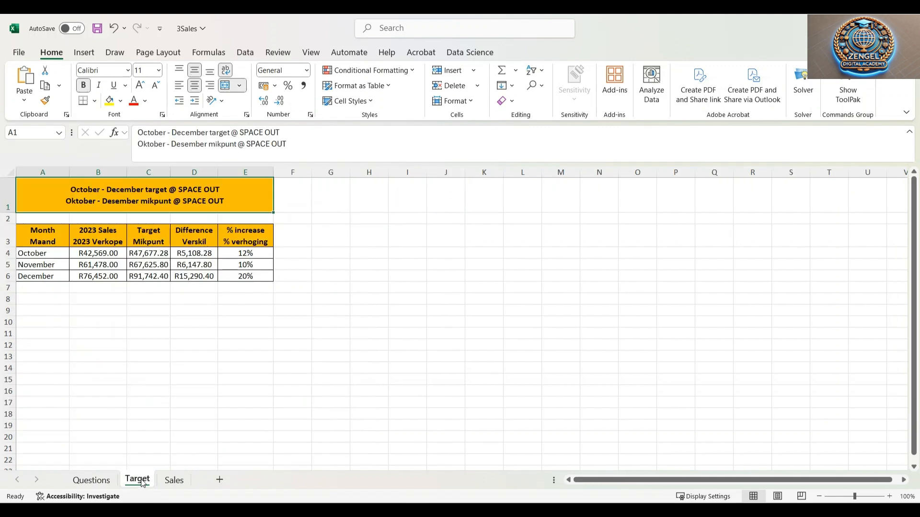
Move the Target worksheet out of 3Sales into a new workbook
right_click(143, 483)
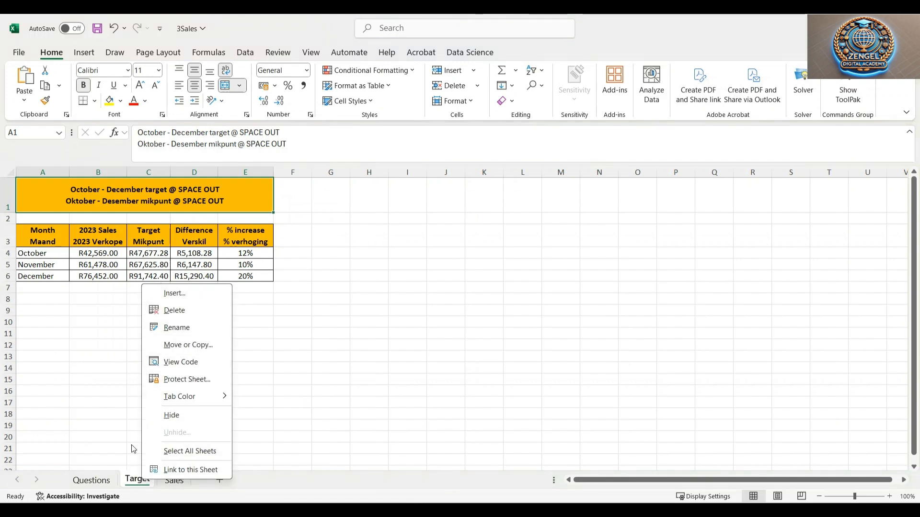
left_click(190, 347)
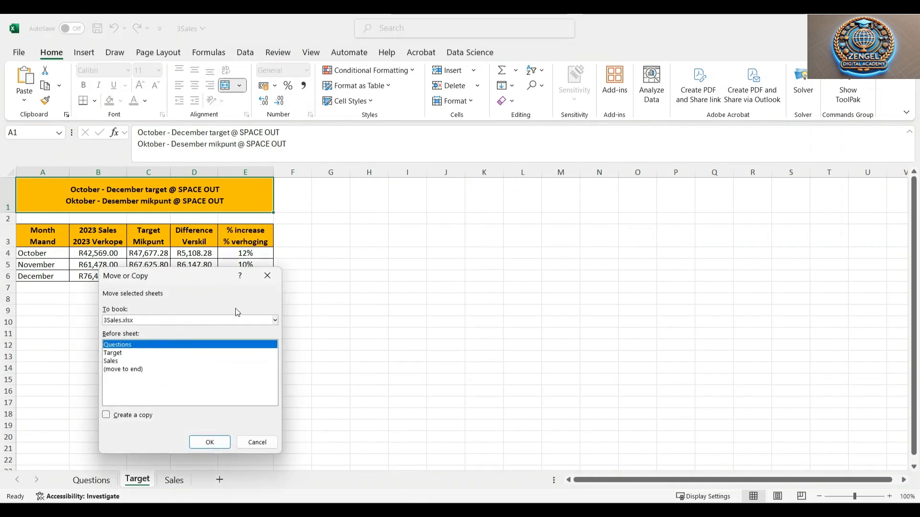
left_click(118, 355)
left_click(119, 361)
left_click(121, 355)
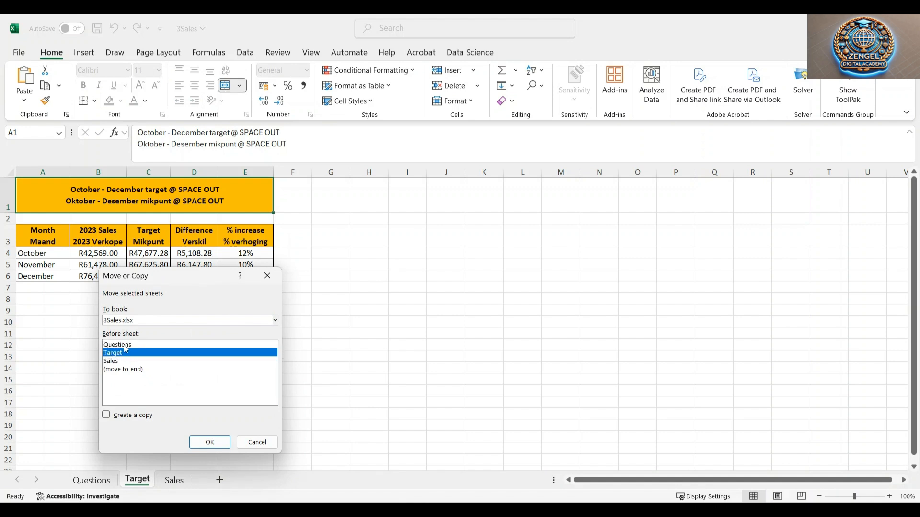
left_click(123, 345)
left_click(125, 355)
left_click(275, 321)
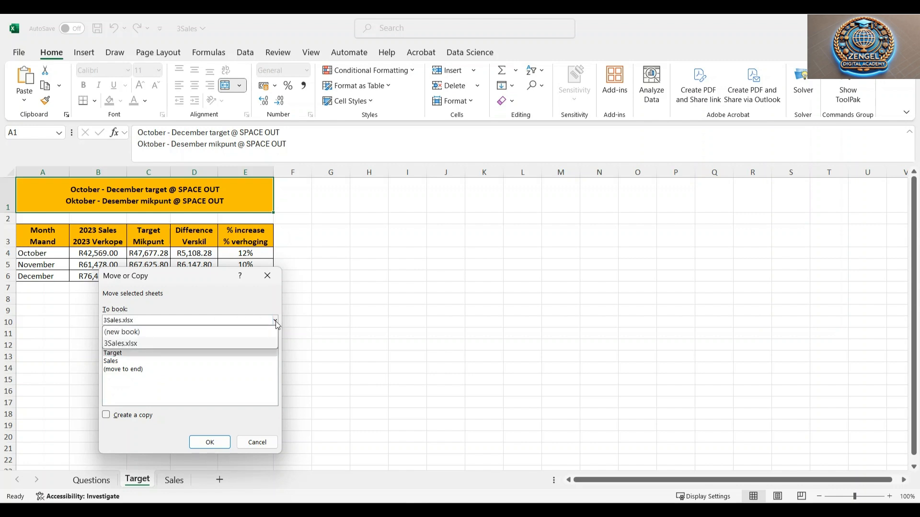
left_click(143, 333)
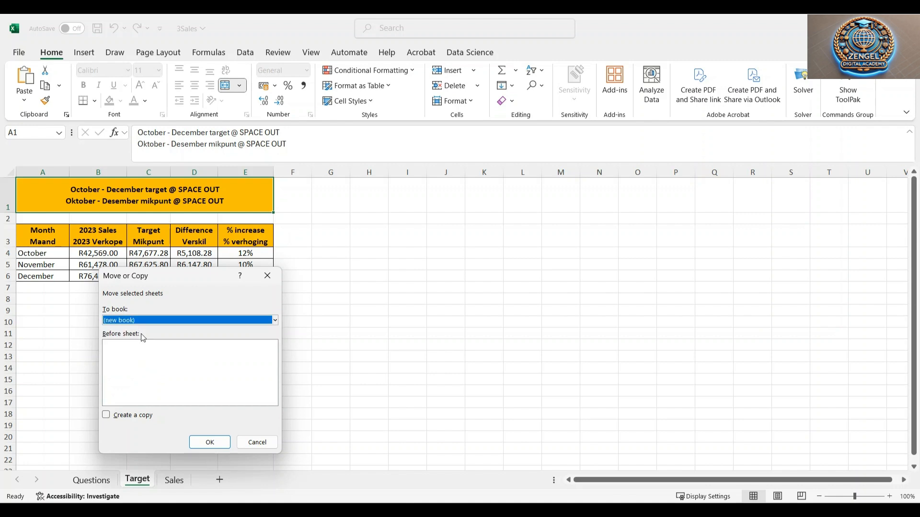
left_click(210, 442)
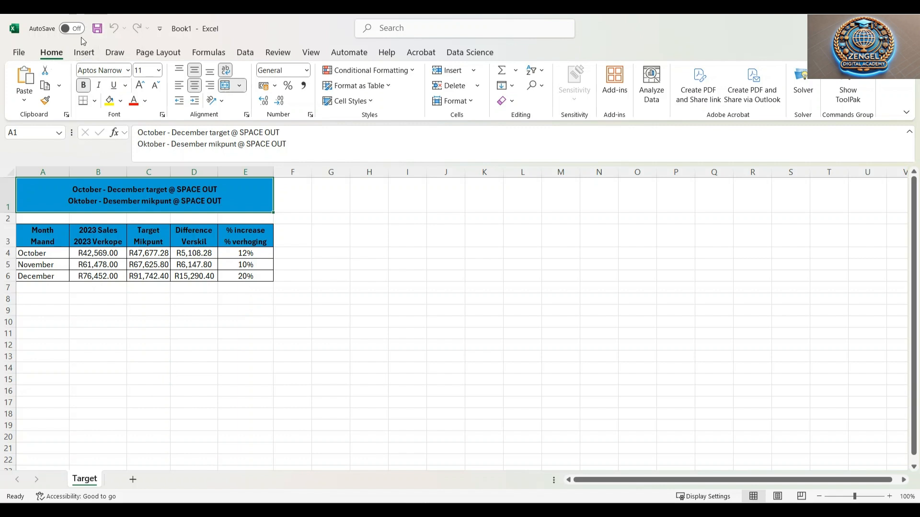
Save the new workbook containing the Target worksheet
left_click(20, 52)
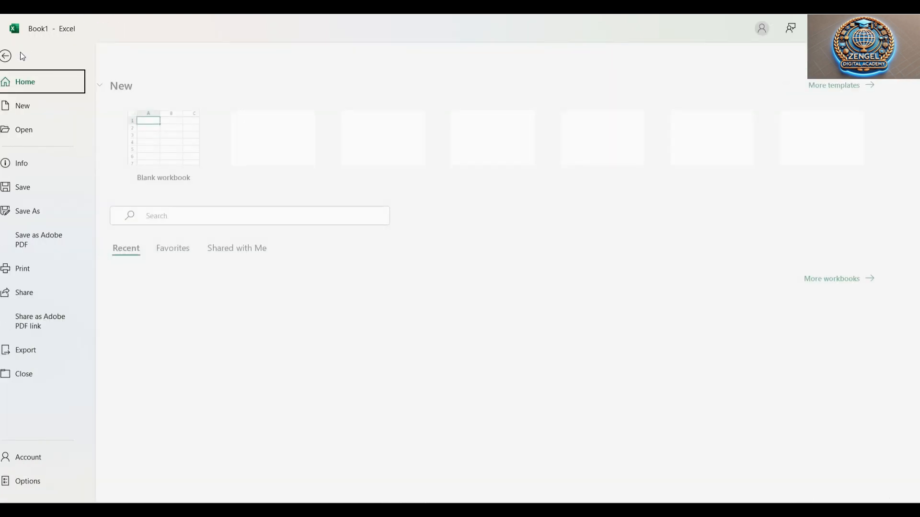
left_click(18, 58)
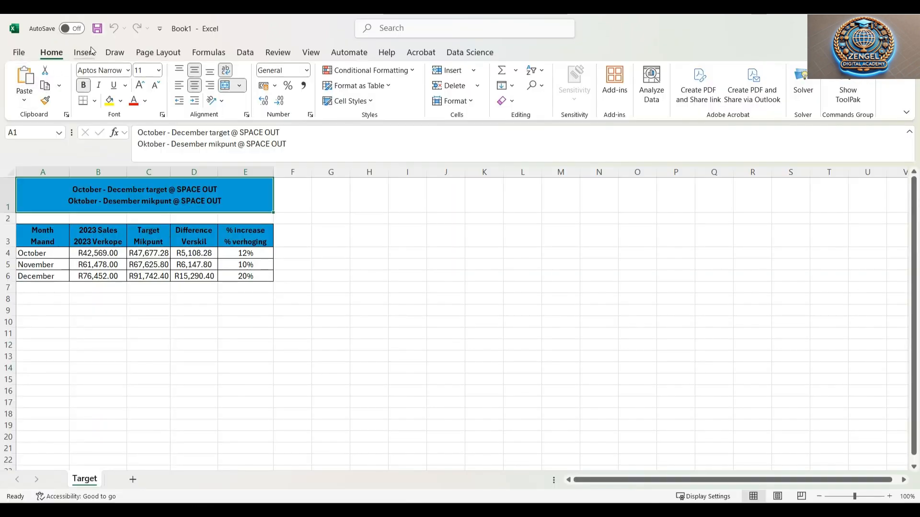
left_click(97, 28)
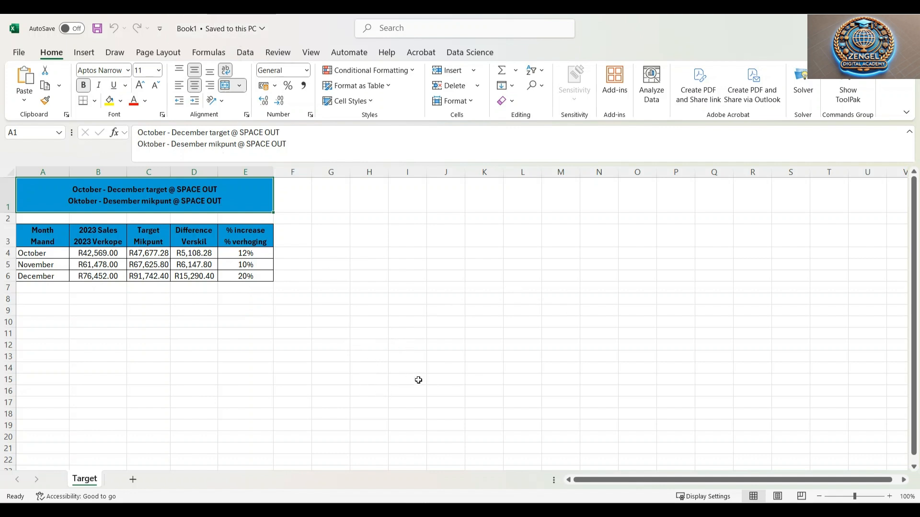
Return to the 3Sales workbook and compare the Questions tasks with the Sales worksheet
left_click(372, 465)
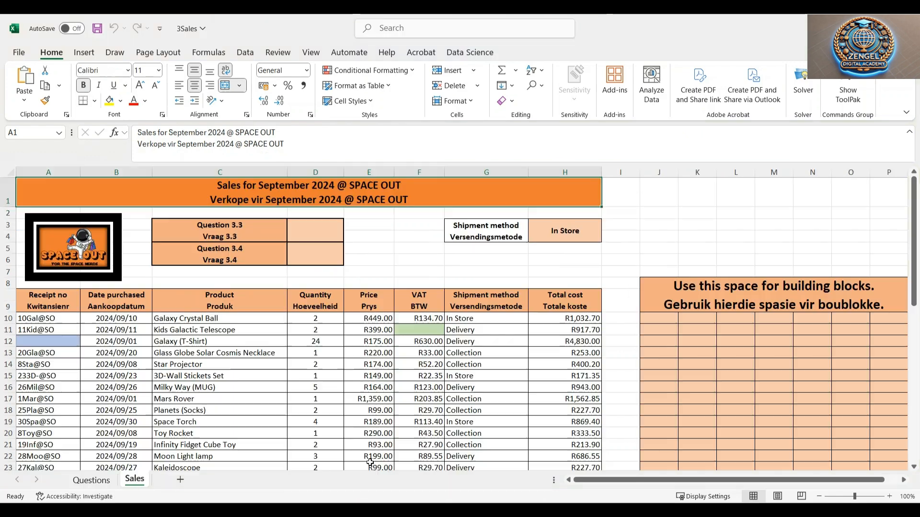
left_click(668, 224)
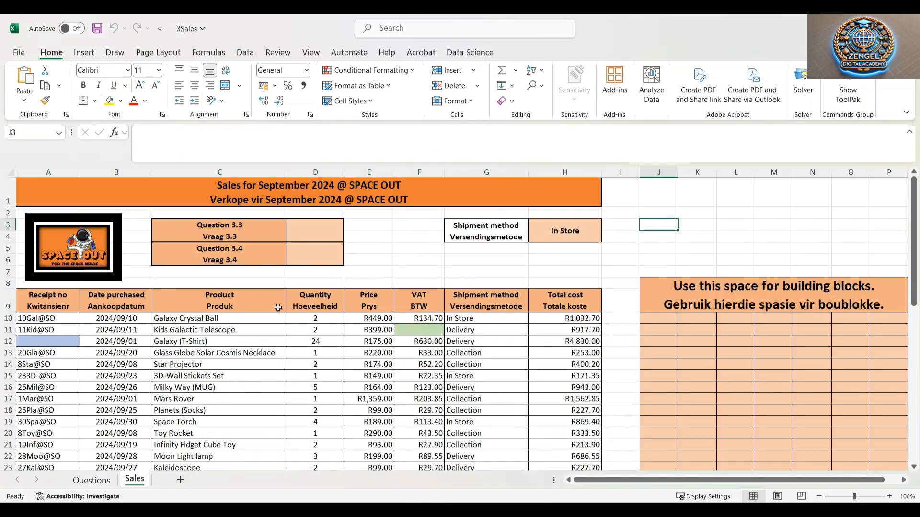
left_click(107, 483)
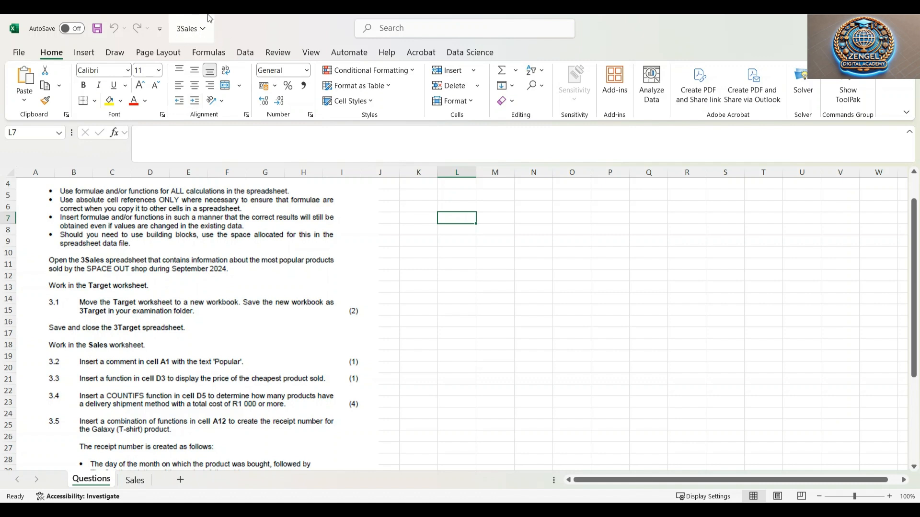
left_click(131, 482)
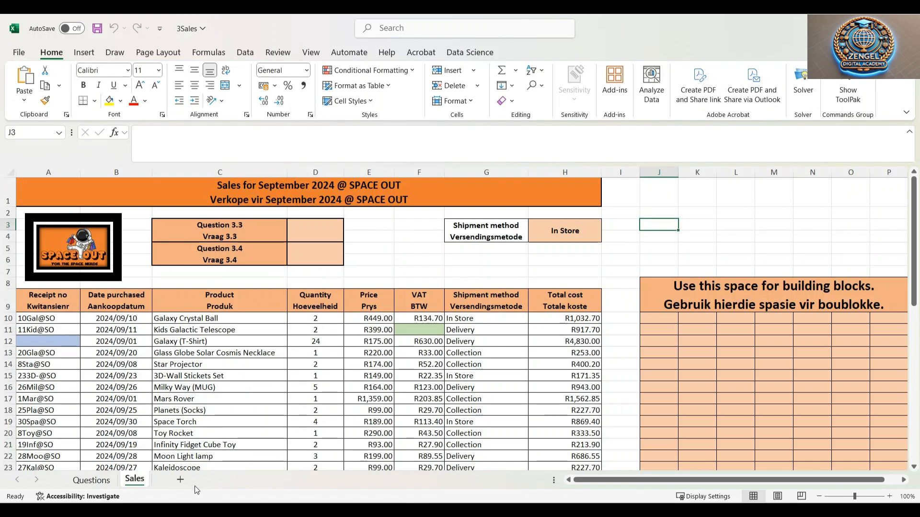
left_click(90, 482)
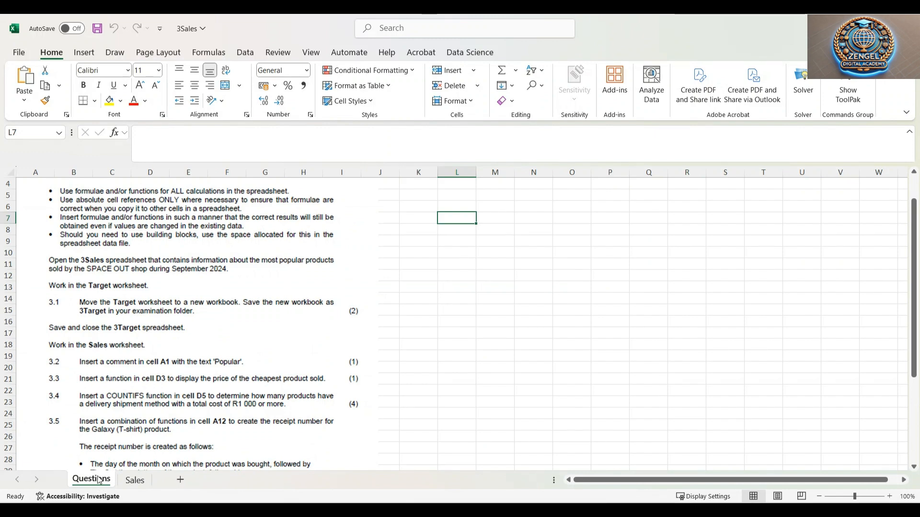
scroll(120, 314, "down", 1)
scroll(122, 352, "up", 1)
left_click(134, 480)
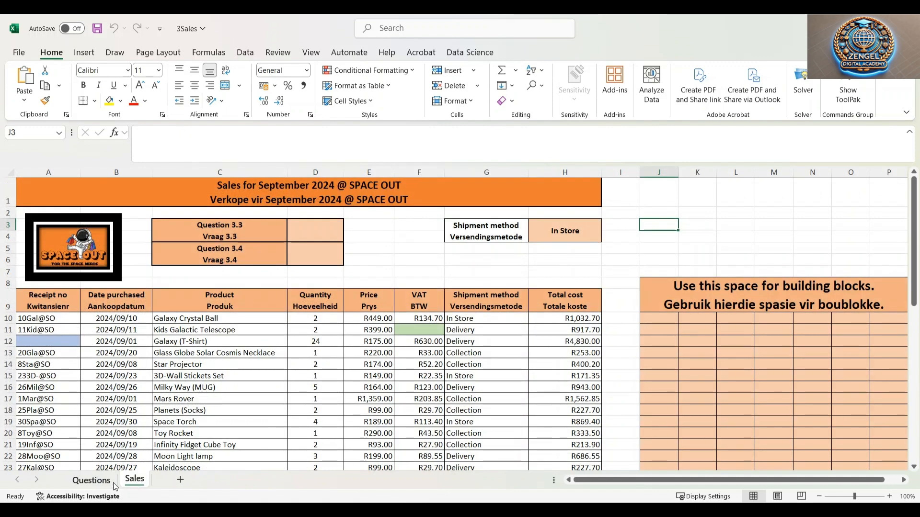
left_click(111, 486)
scroll(99, 371, "down", 2)
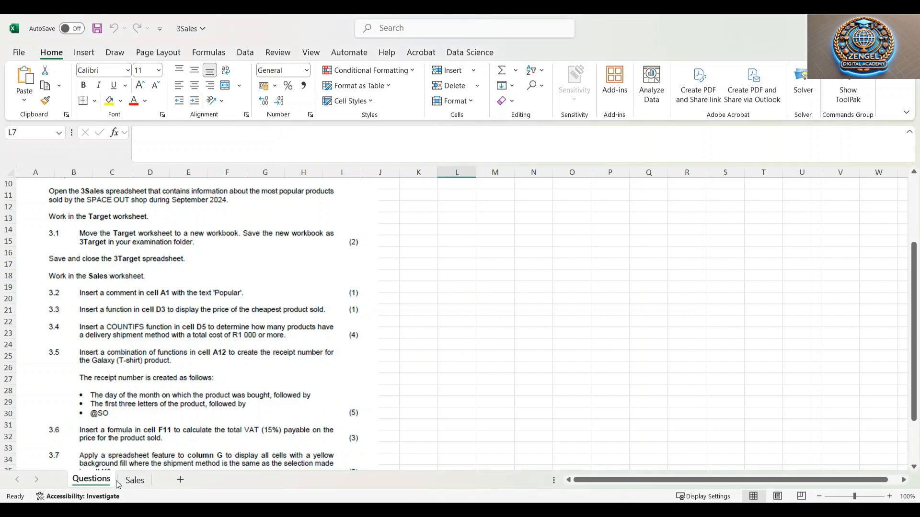
left_click(134, 481)
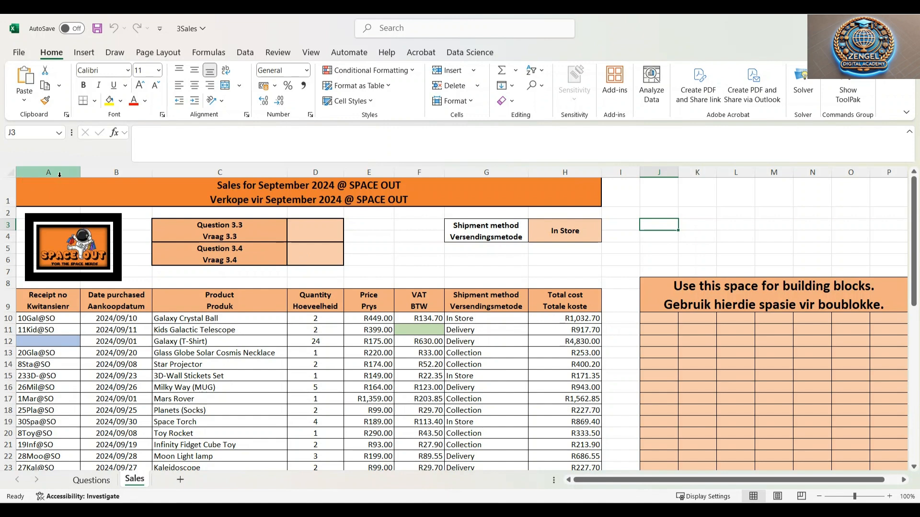
Insert a comment in cell A1 of the Sales worksheet with the text 'Popular'
left_click(41, 191)
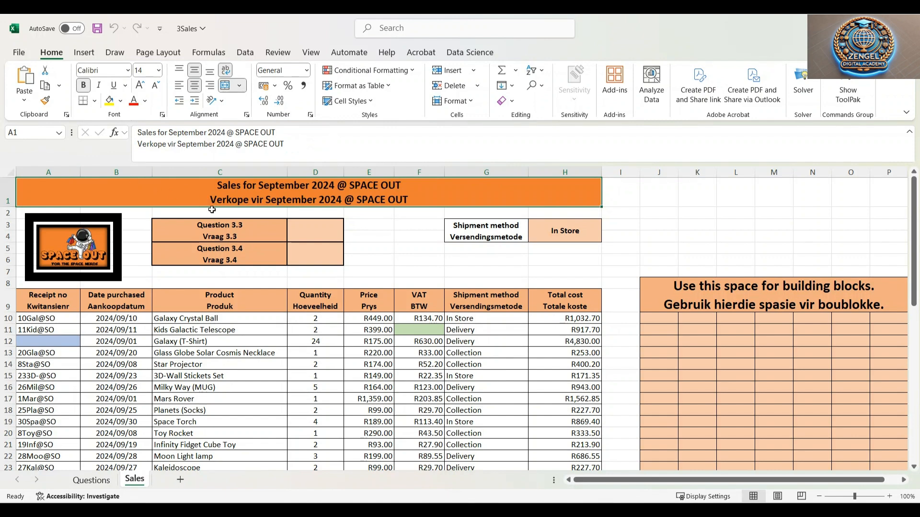
right_click(119, 194)
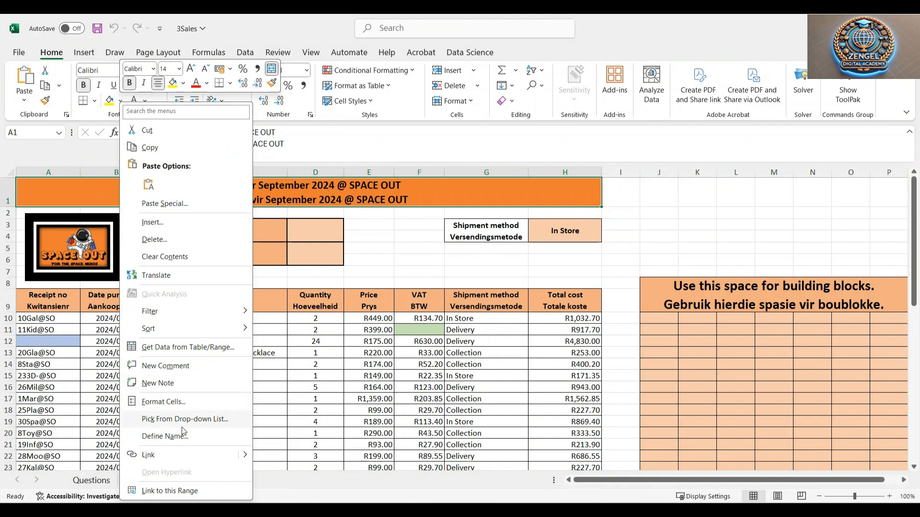
left_click(156, 366)
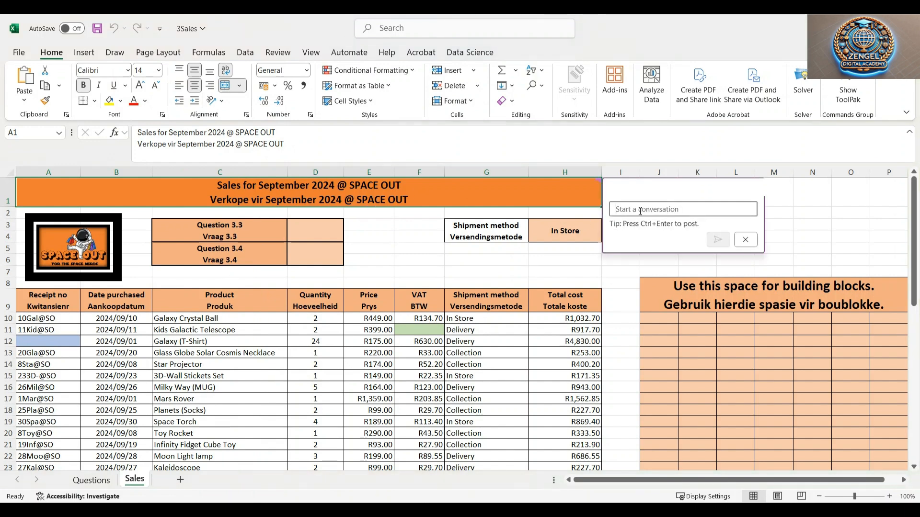
type("Popular")
key("Return")
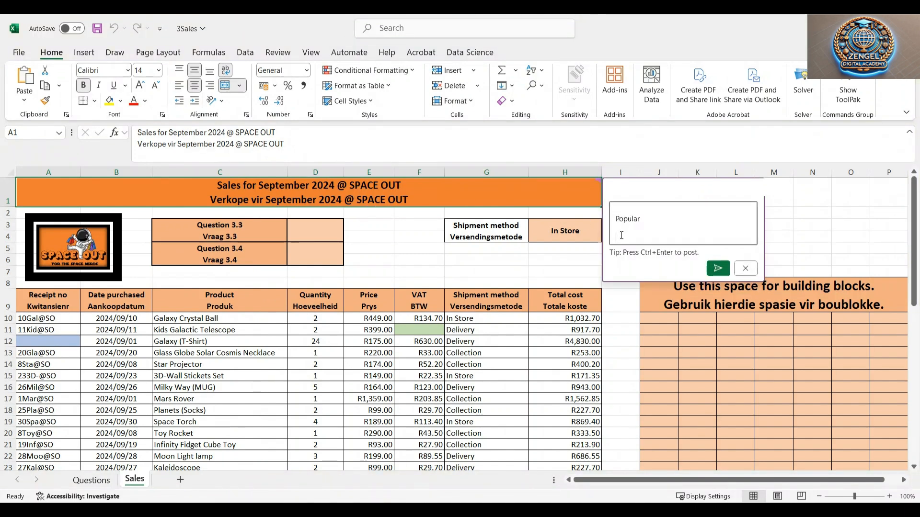
key("Delete")
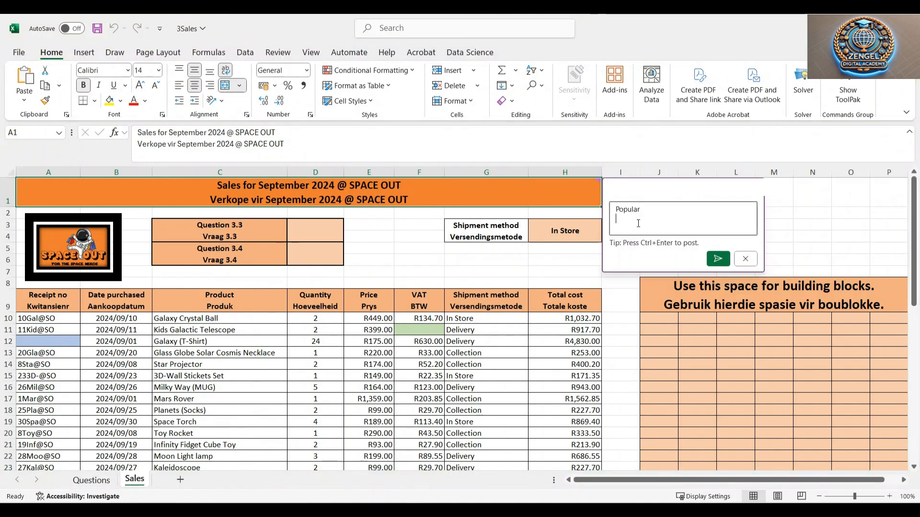
key("Delete")
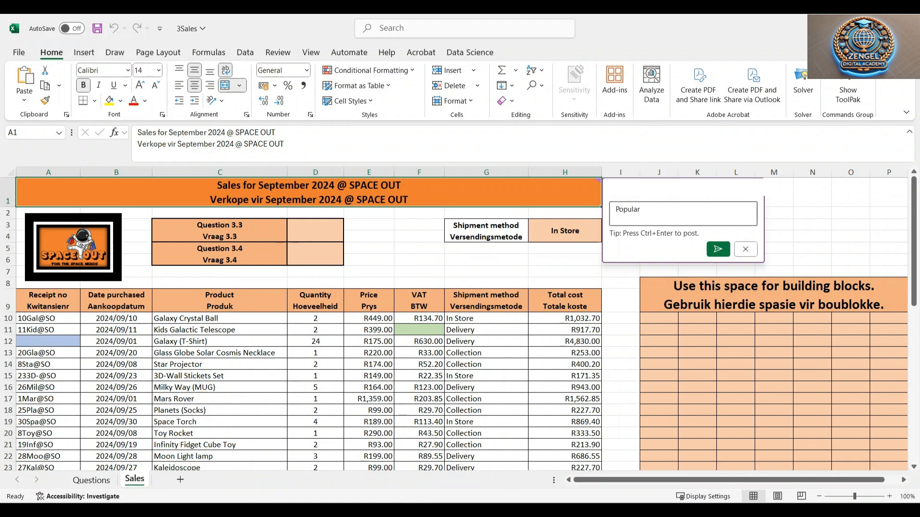
left_click(783, 245)
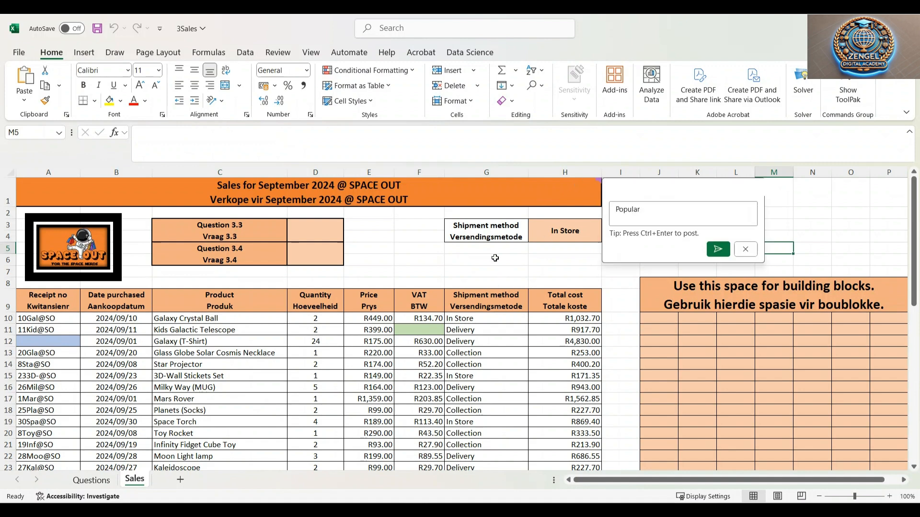
left_click(400, 261)
left_click(542, 199)
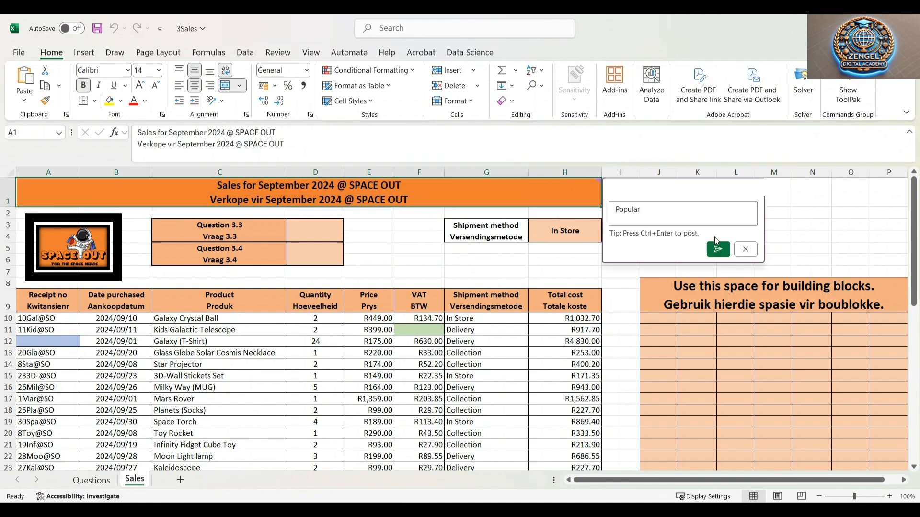
left_click(717, 249)
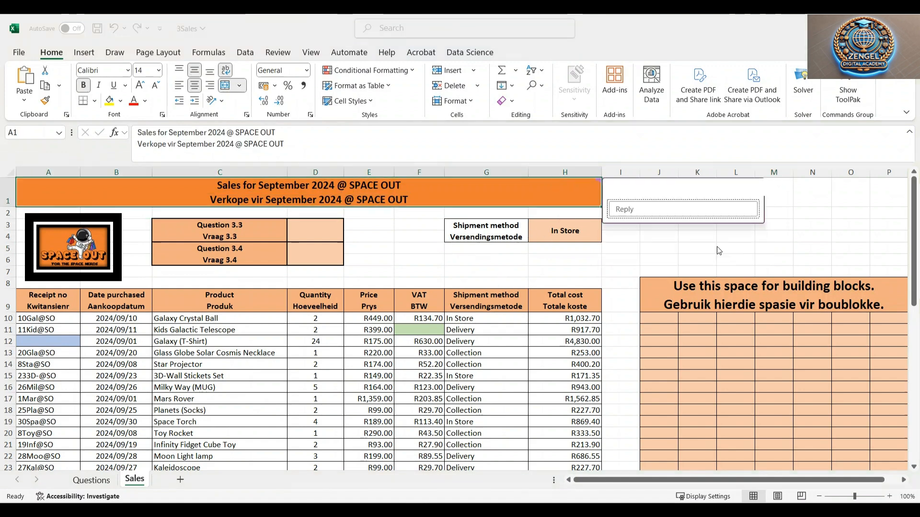
left_click(501, 273)
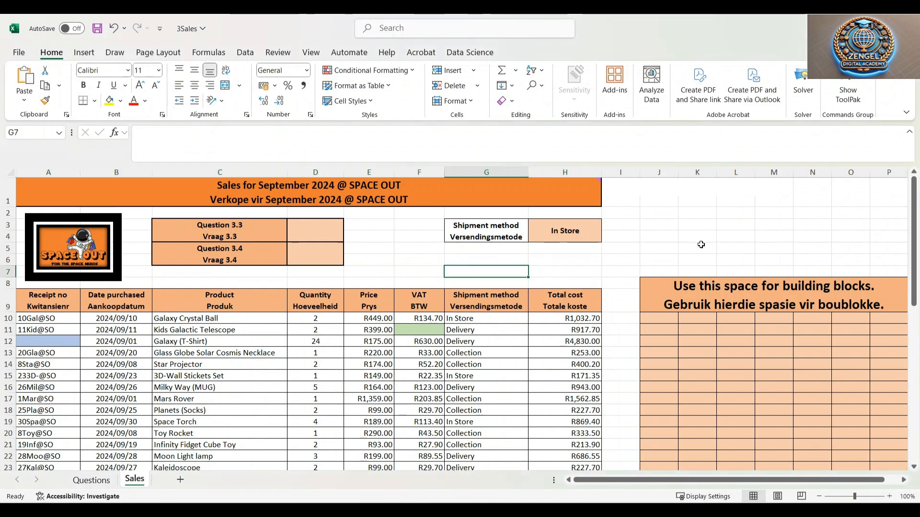
Read question 3.3 and examine the Sales worksheet's column headings and the price column
left_click(106, 485)
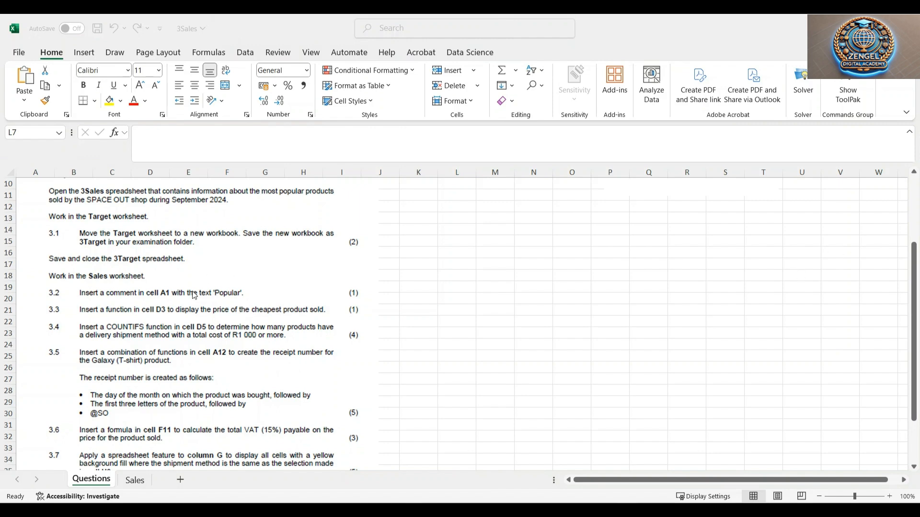
left_click(135, 480)
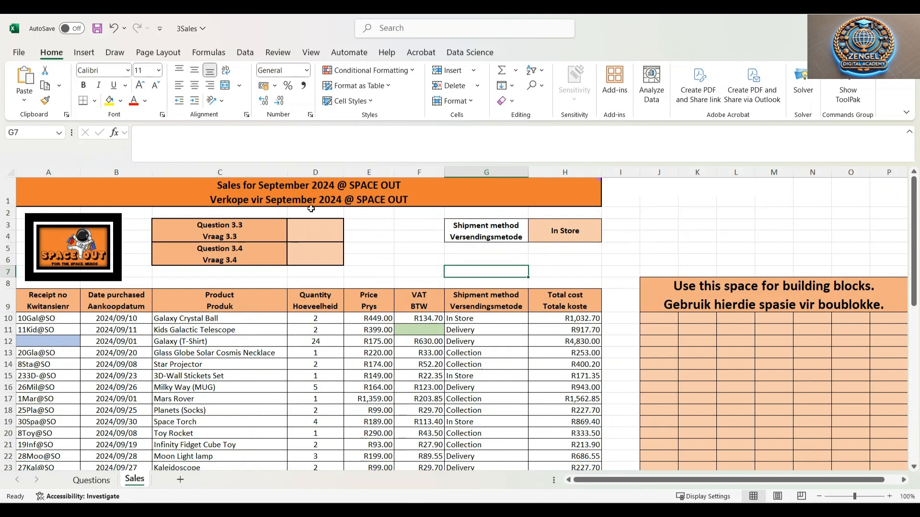
left_click(302, 230)
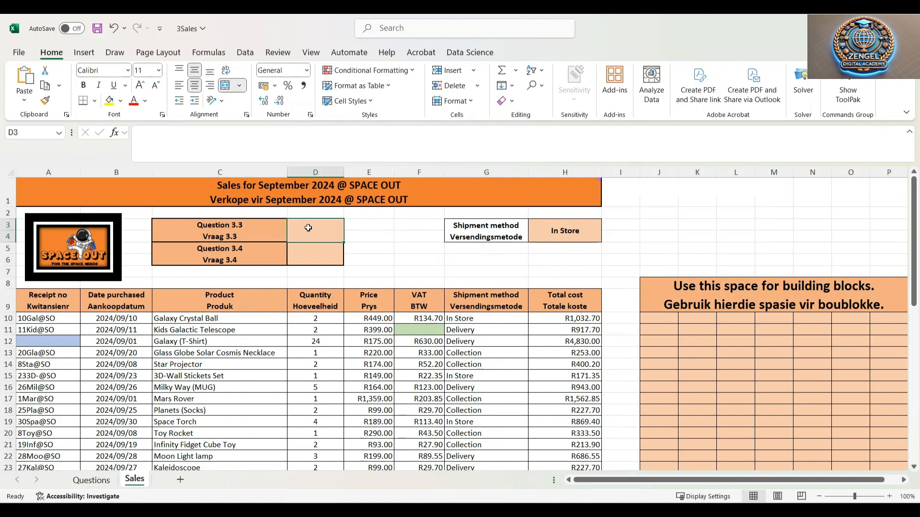
left_click(23, 130)
left_click(380, 236)
left_click(302, 240)
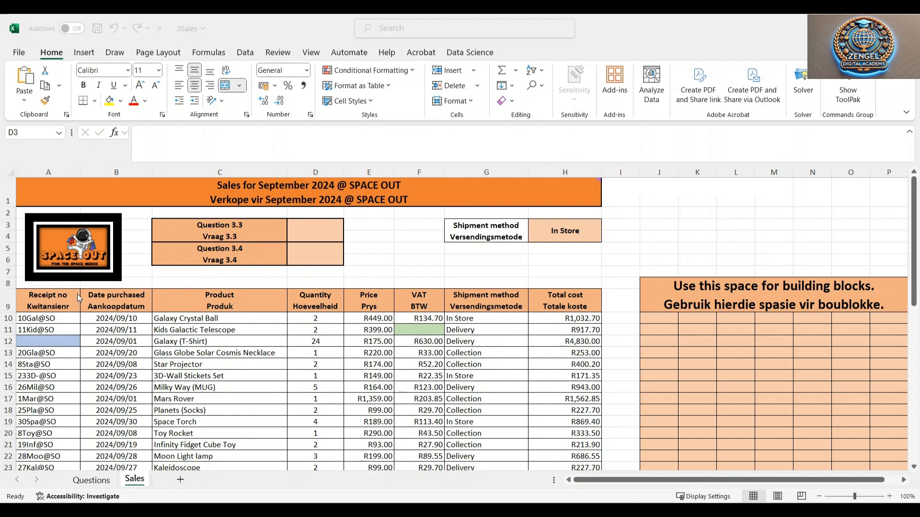
left_click_drag(43, 300, 572, 304)
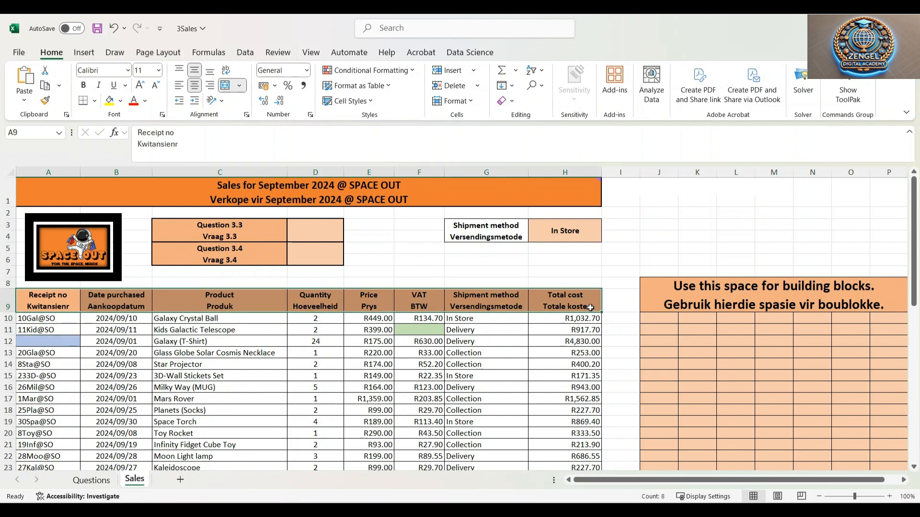
left_click(574, 305)
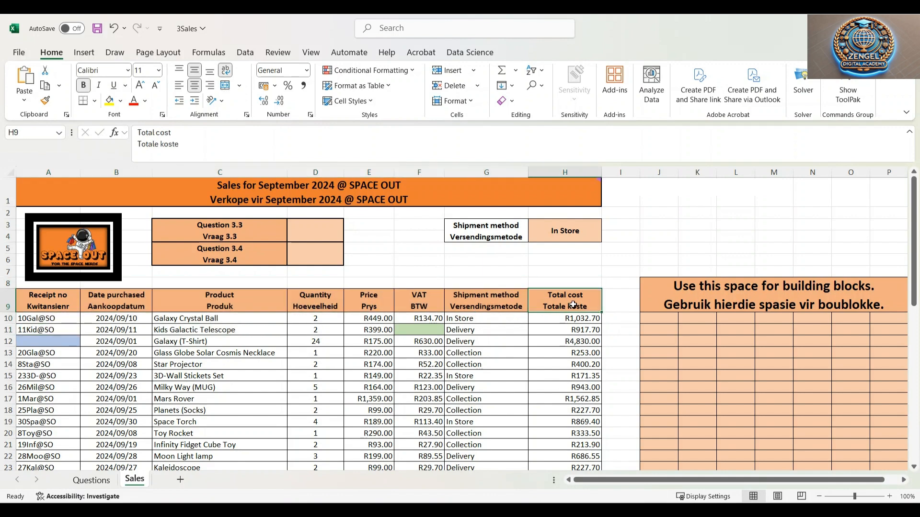
left_click(382, 301)
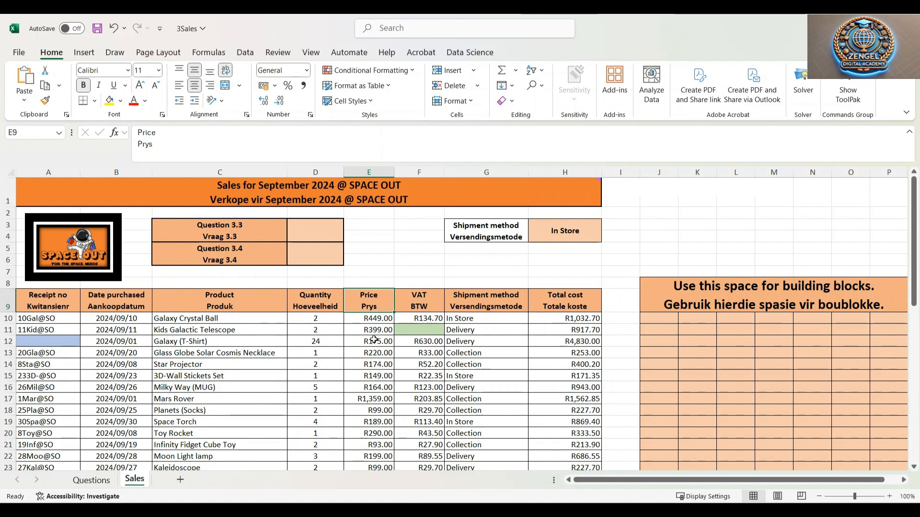
scroll(372, 343, "down", 10)
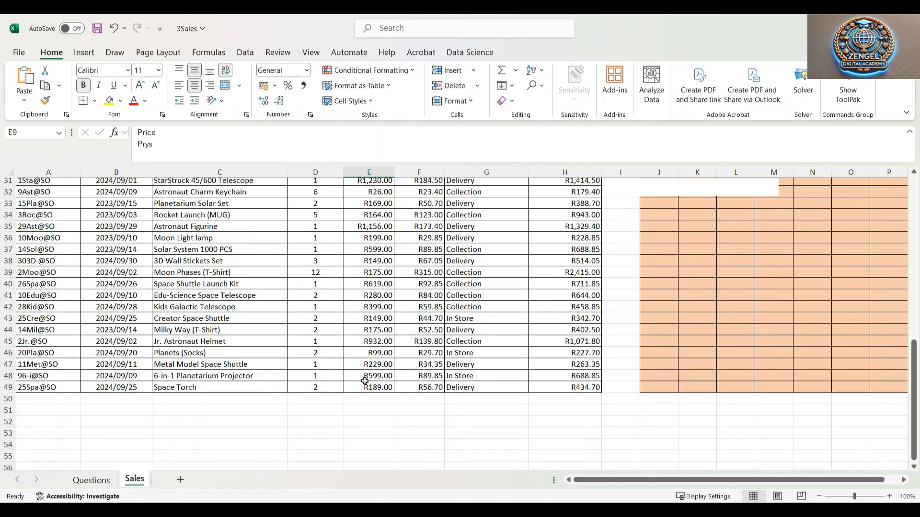
scroll(368, 375, "up", 10)
Enter a MIN function in cell D3 covering the price range E10:E49 to show the cheapest product price
left_click(322, 223)
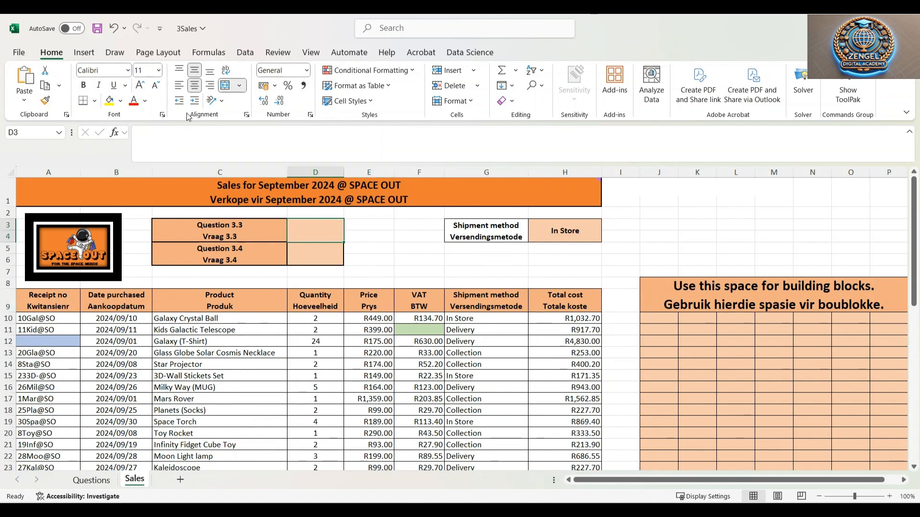
type("=")
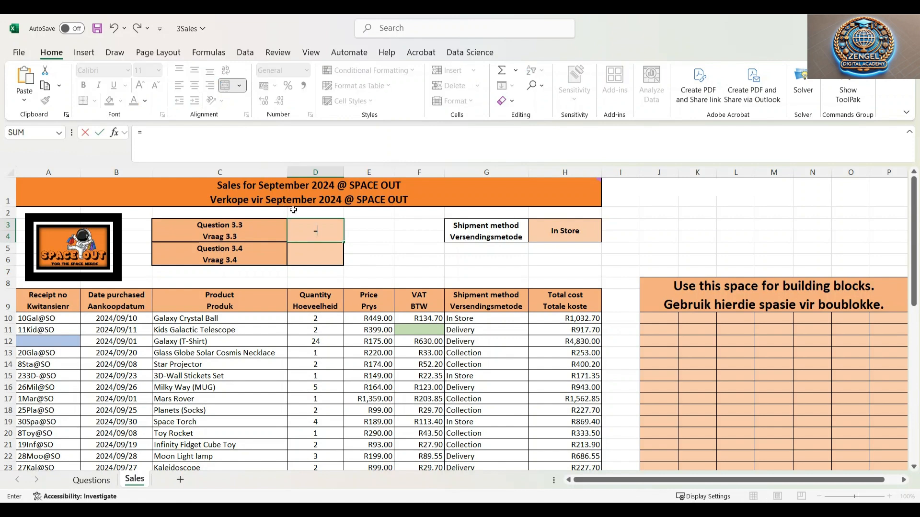
type("min")
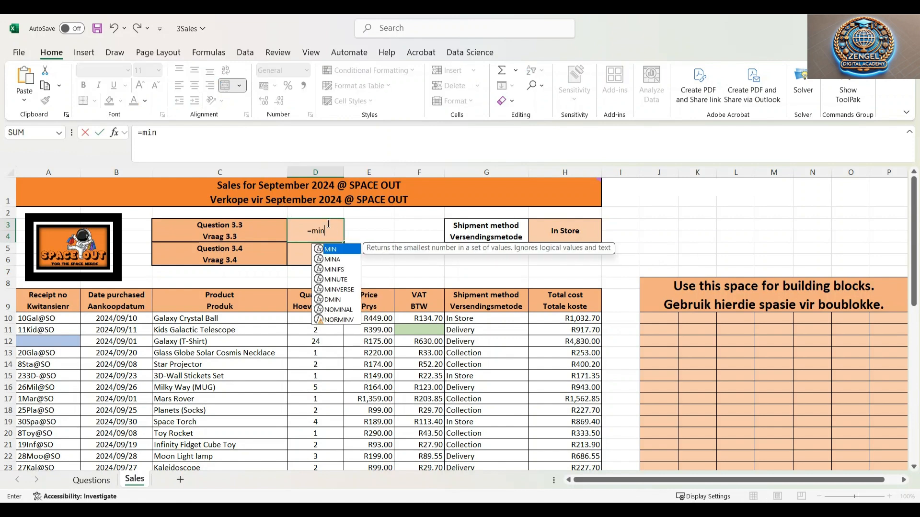
double_click(341, 252)
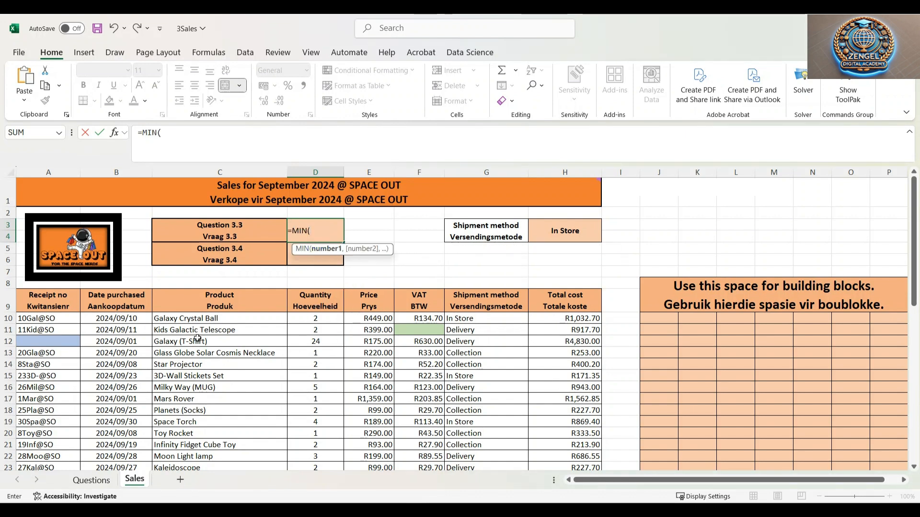
scroll(374, 353, "down", 3)
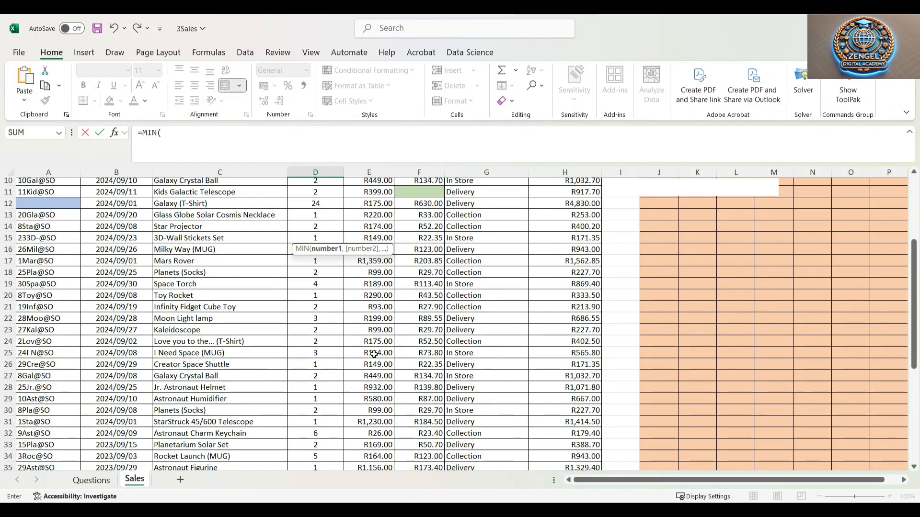
scroll(374, 353, "down", 5)
scroll(368, 340, "up", 8)
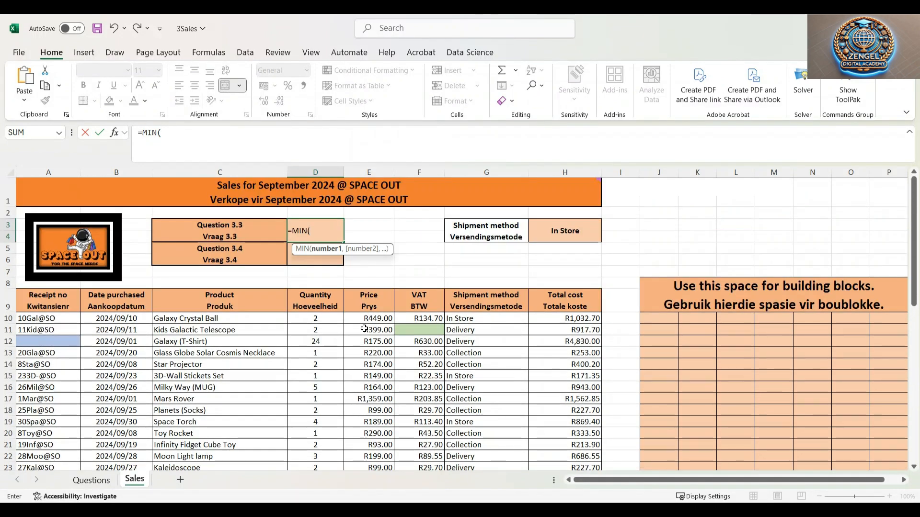
left_click(377, 319)
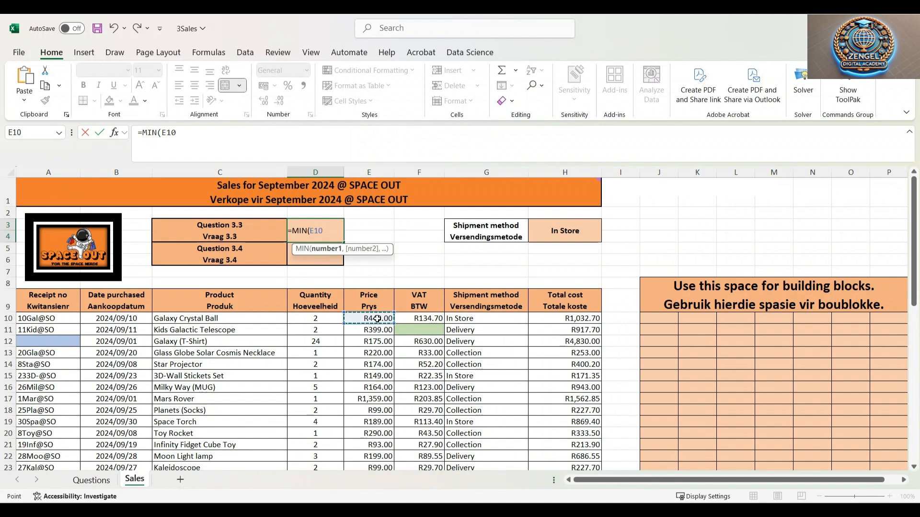
left_click_drag(377, 319, 366, 437)
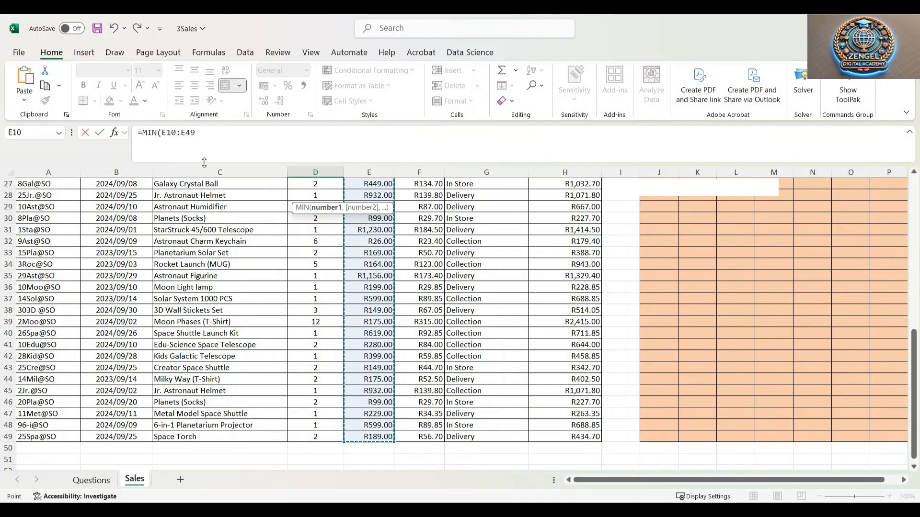
scroll(207, 172, "up", 9)
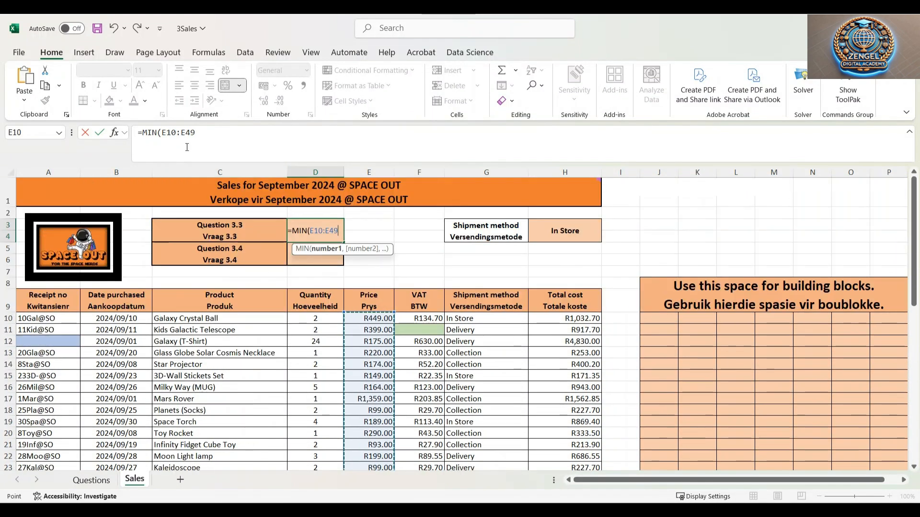
left_click(211, 132)
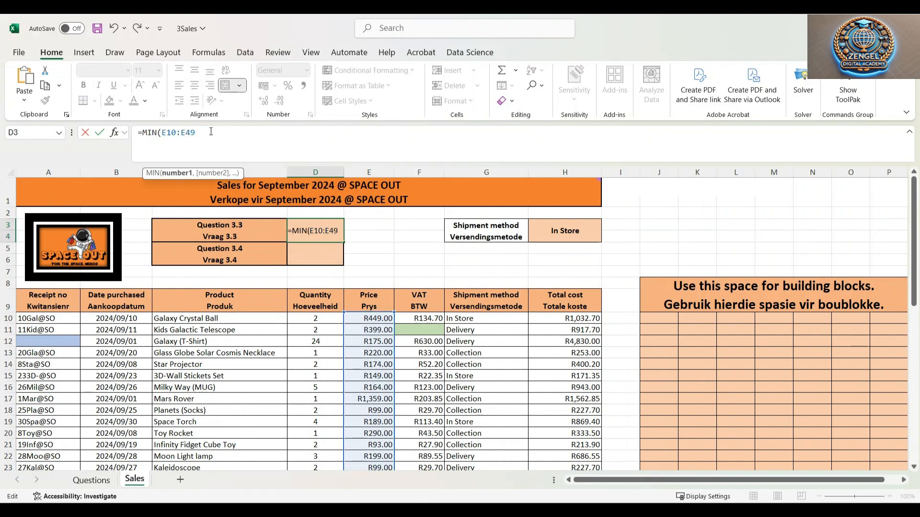
scroll(374, 353, "down", 8)
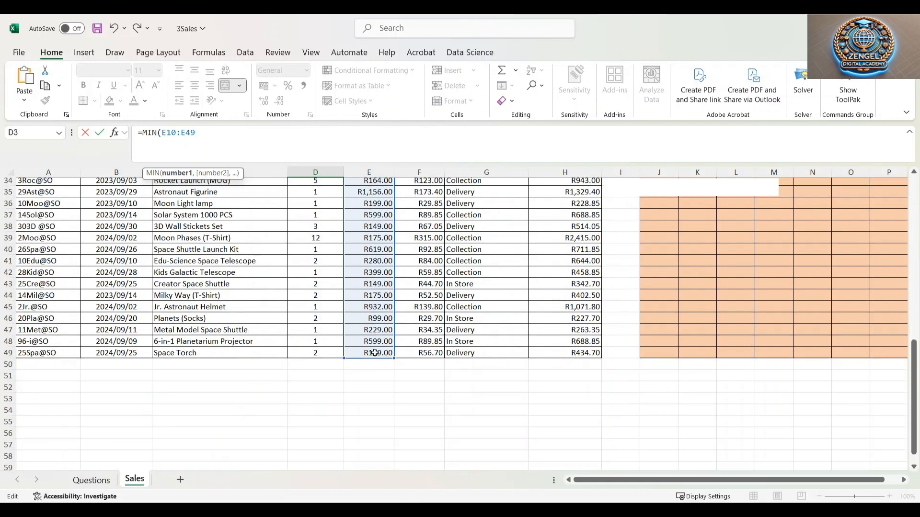
scroll(374, 353, "up", 8)
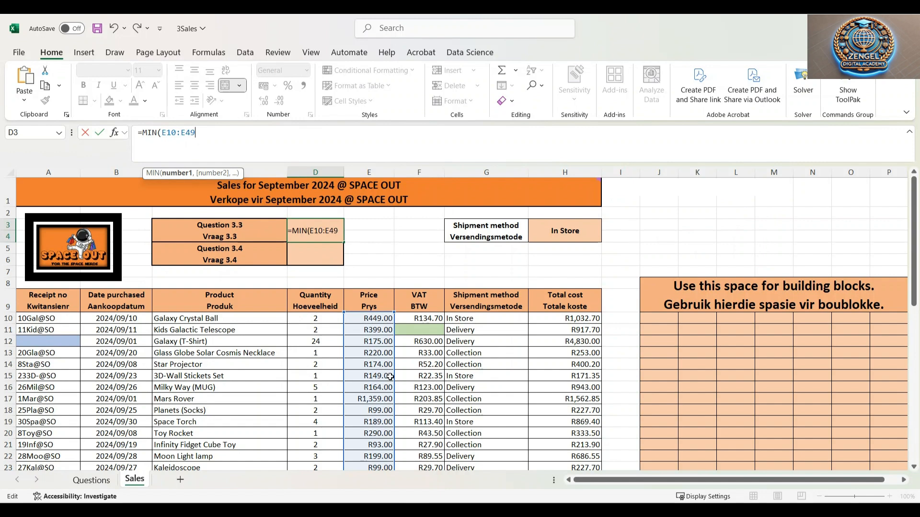
type(")")
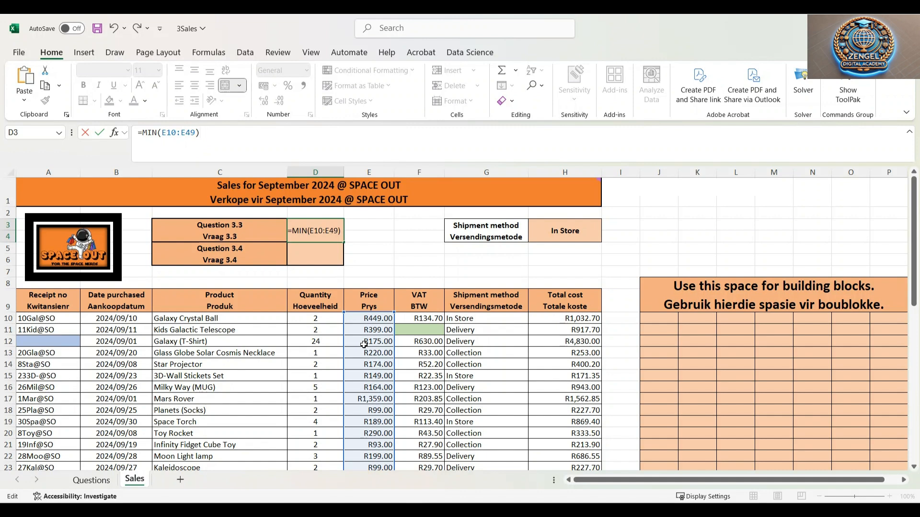
key("Return")
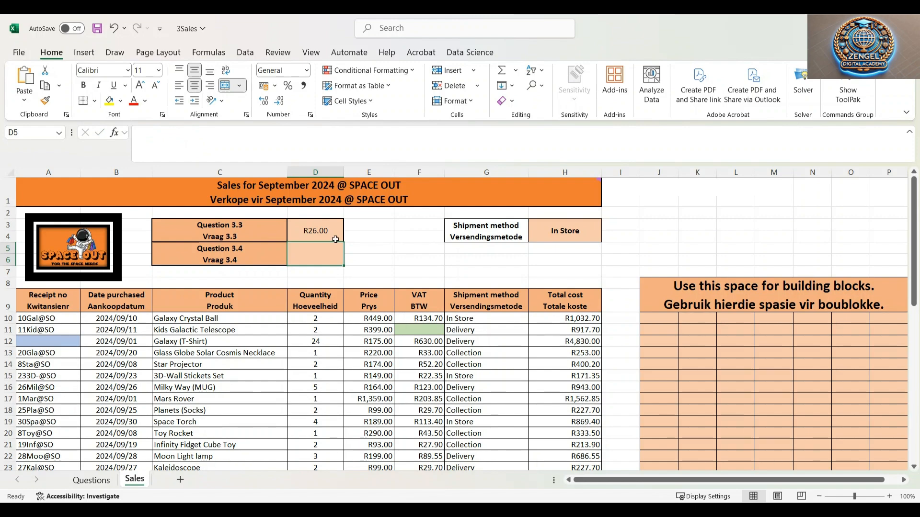
Scroll through the price column to check the lowest product price against the result in D3
scroll(364, 344, "down", 4)
scroll(378, 427, "down", 5)
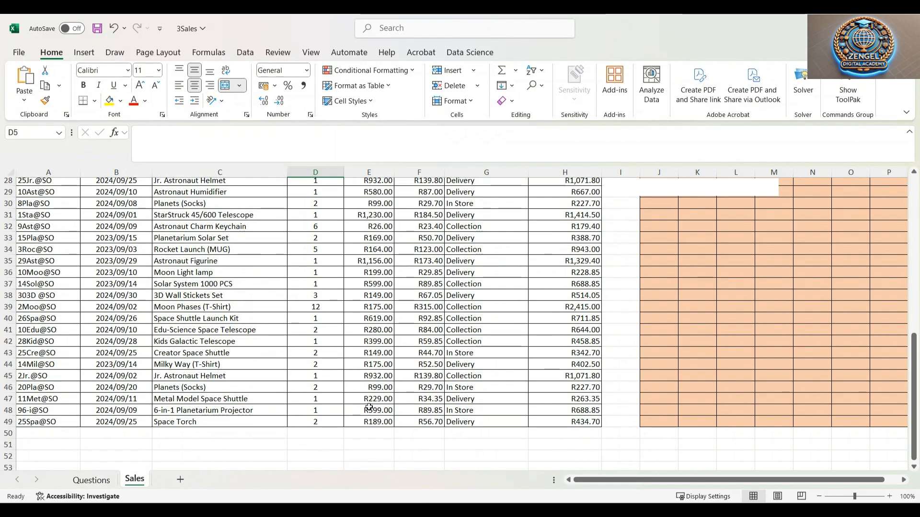
scroll(370, 417, "up", 3)
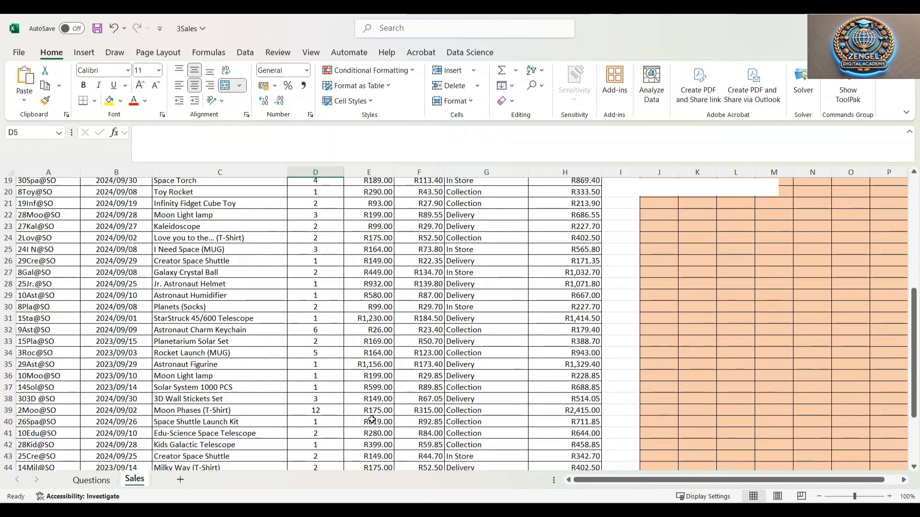
left_click_drag(375, 331, 216, 331)
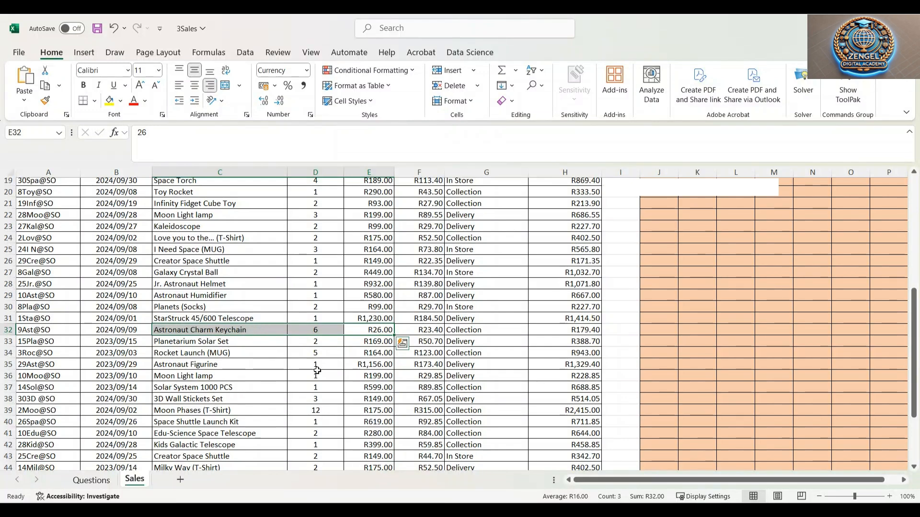
scroll(378, 350, "up", 6)
scroll(352, 423, "down", 3)
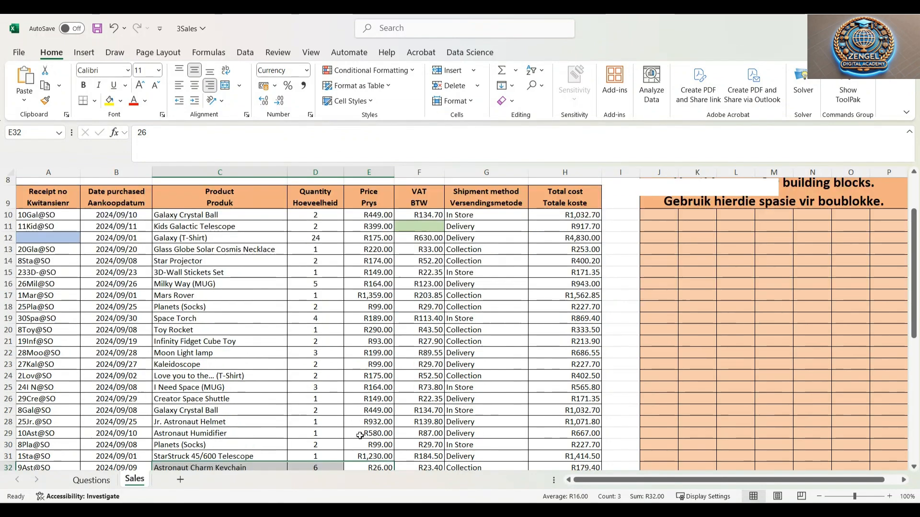
scroll(353, 424, "up", 3)
left_click(365, 364)
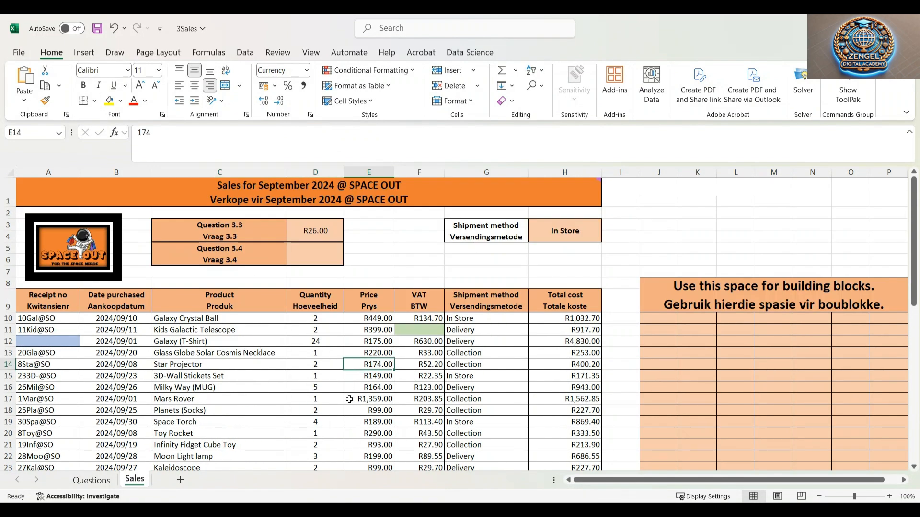
left_click(311, 223)
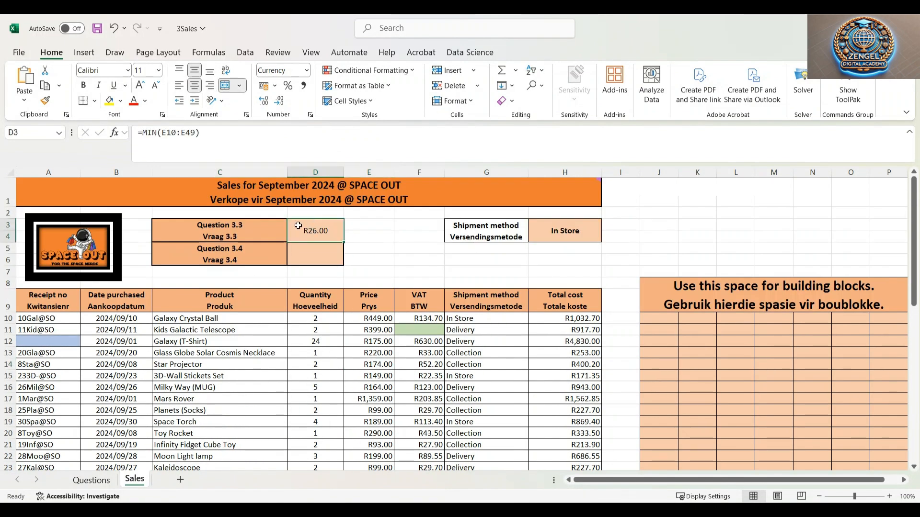
left_click(317, 256)
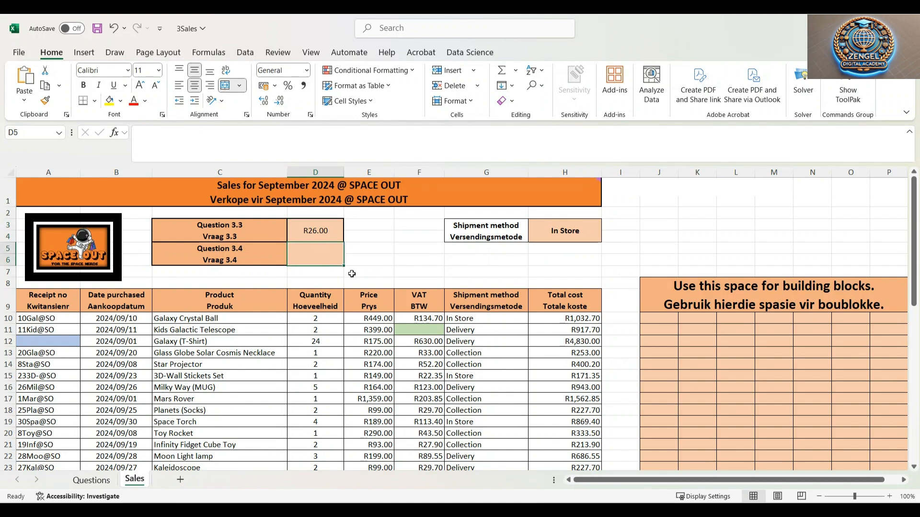
Switch between the Questions and Sales worksheets to read question 3.4 and inspect the shipment method column
key("alt+Tab")
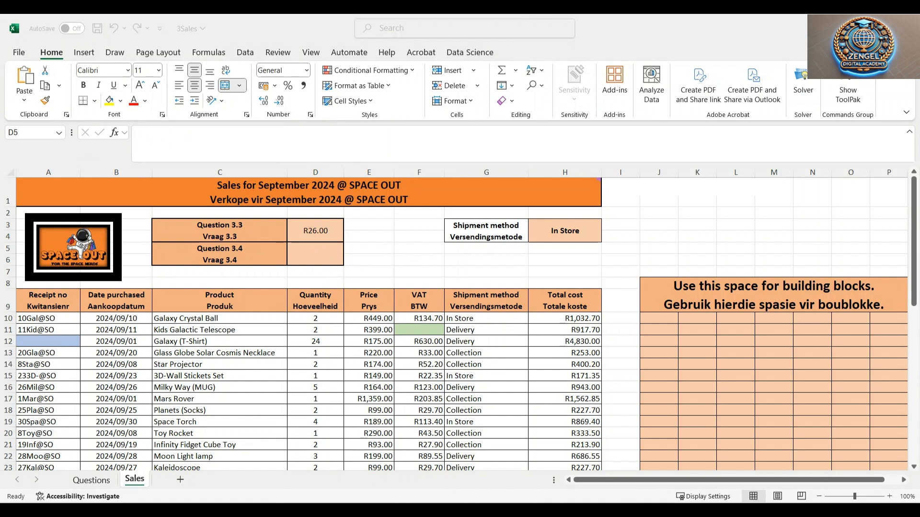
left_click(91, 479)
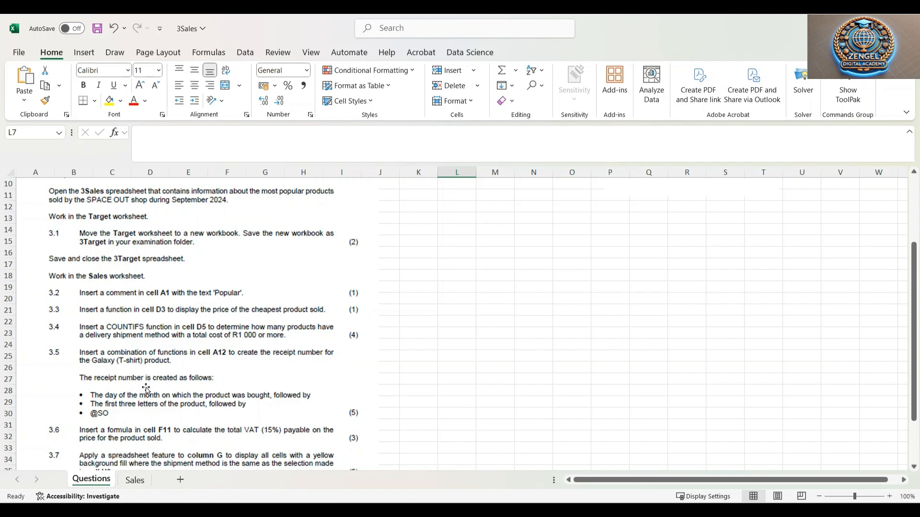
left_click(135, 484)
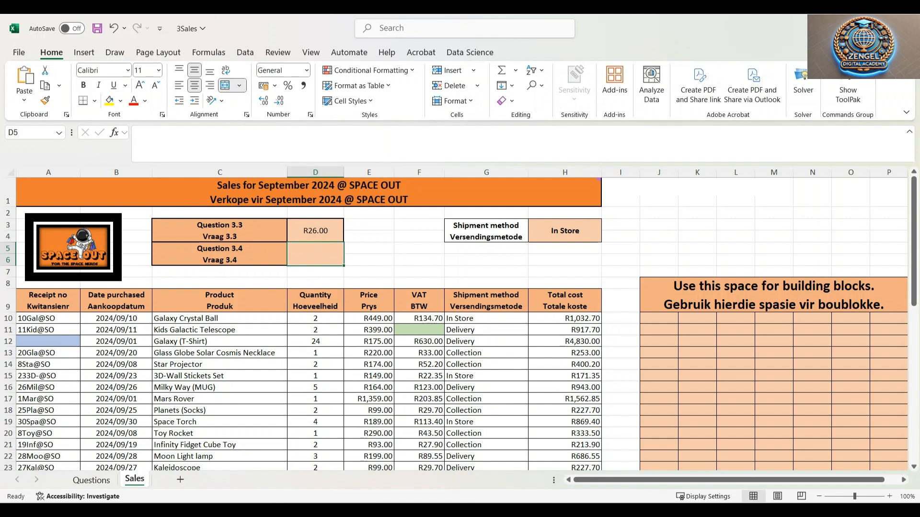
left_click(91, 480)
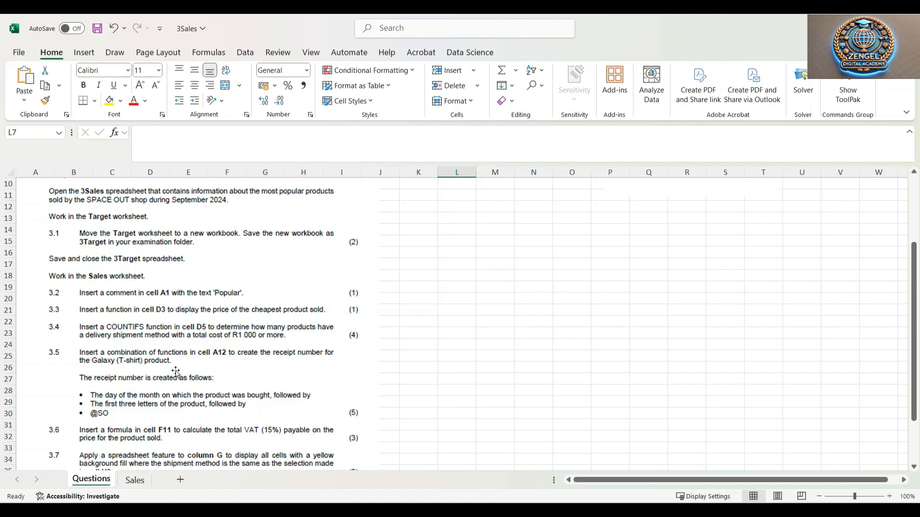
left_click(139, 481)
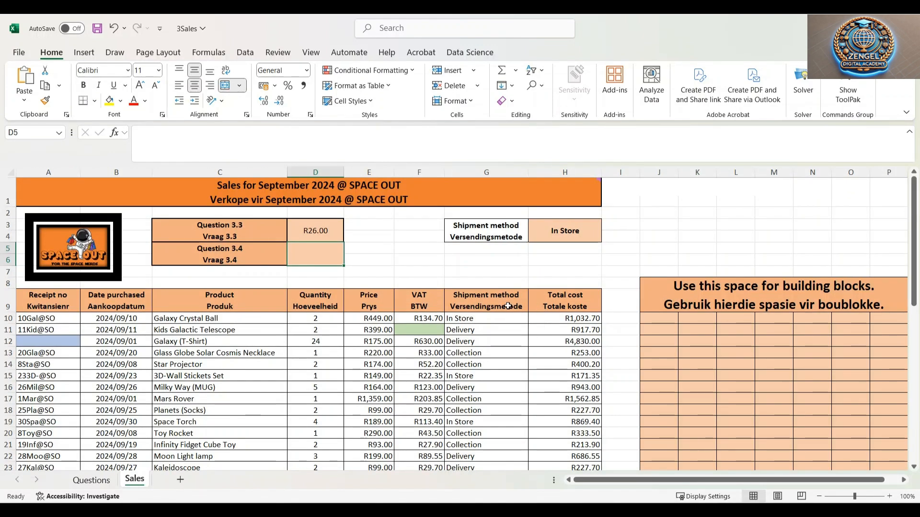
left_click(491, 305)
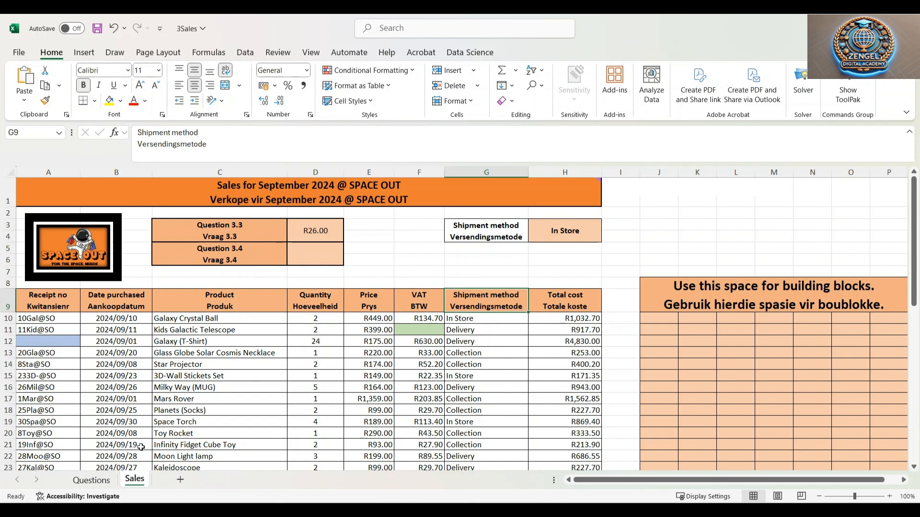
Begin a COUNTIFS formula in cell D5 for question 3.4
left_click(110, 481)
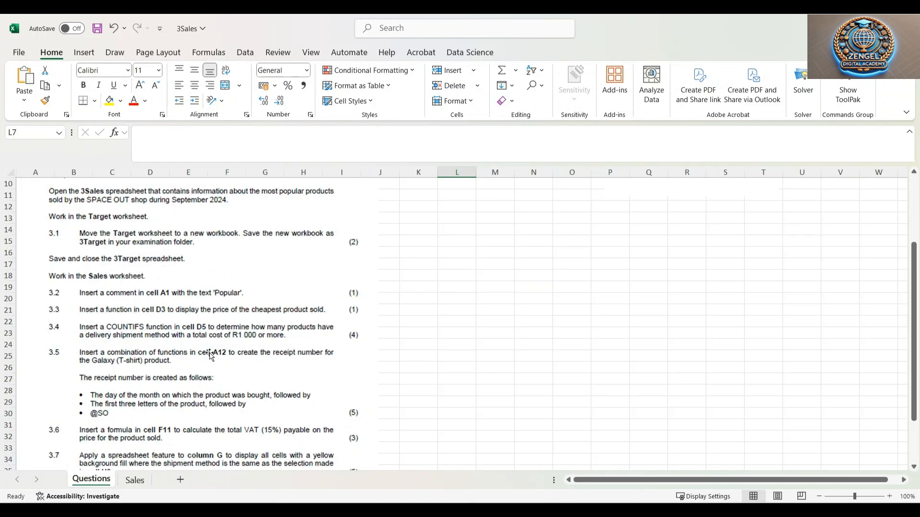
left_click(135, 482)
left_click(572, 300)
left_click(503, 302)
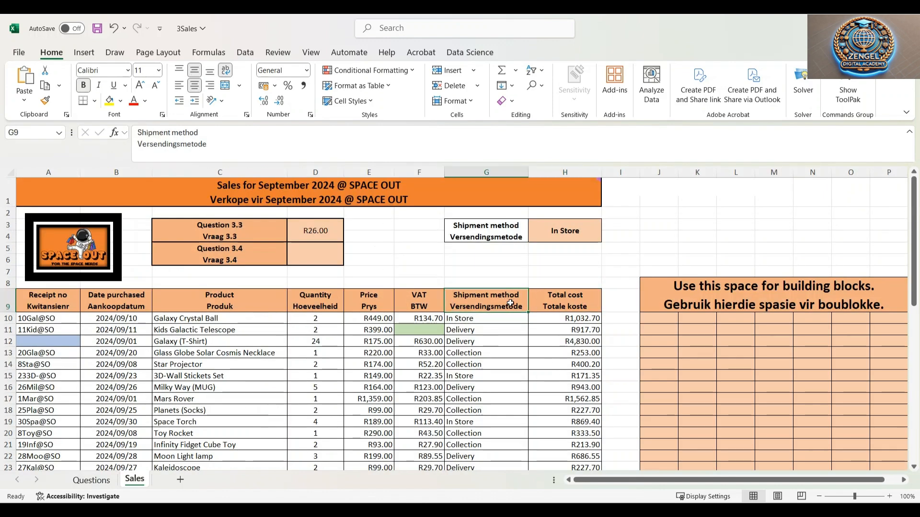
left_click(576, 304)
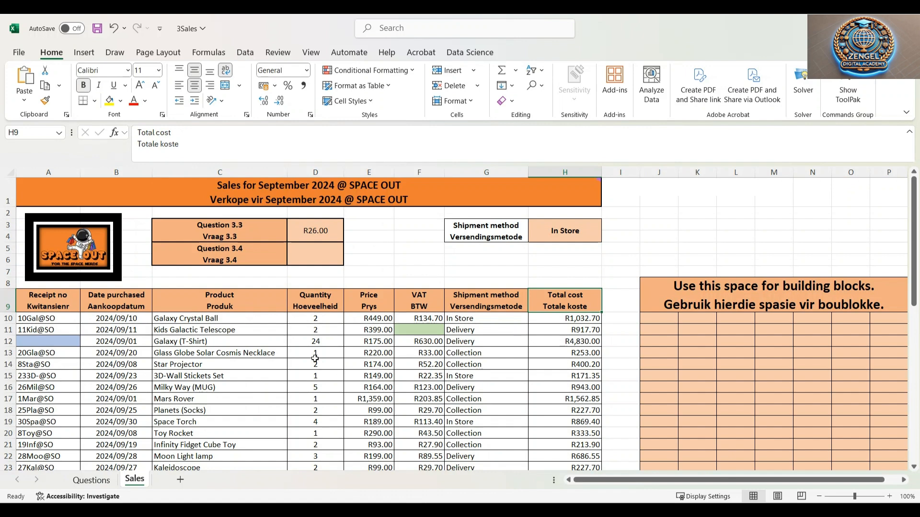
left_click(327, 250)
type("=COUNTIF(G10:G49,")
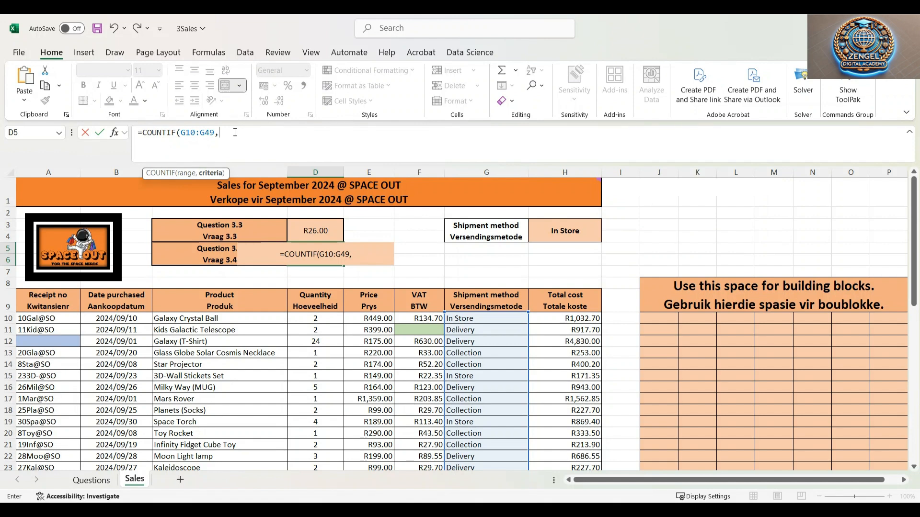
left_click(177, 132)
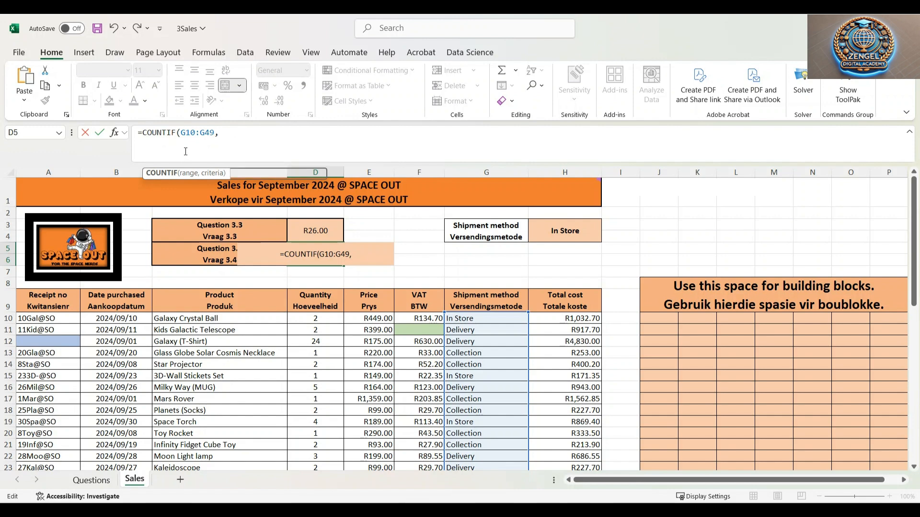
type("S")
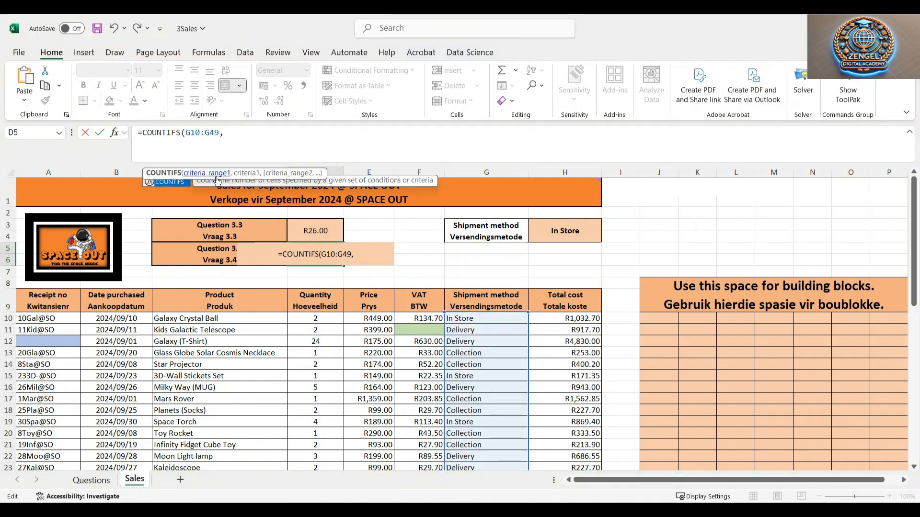
left_click(241, 133)
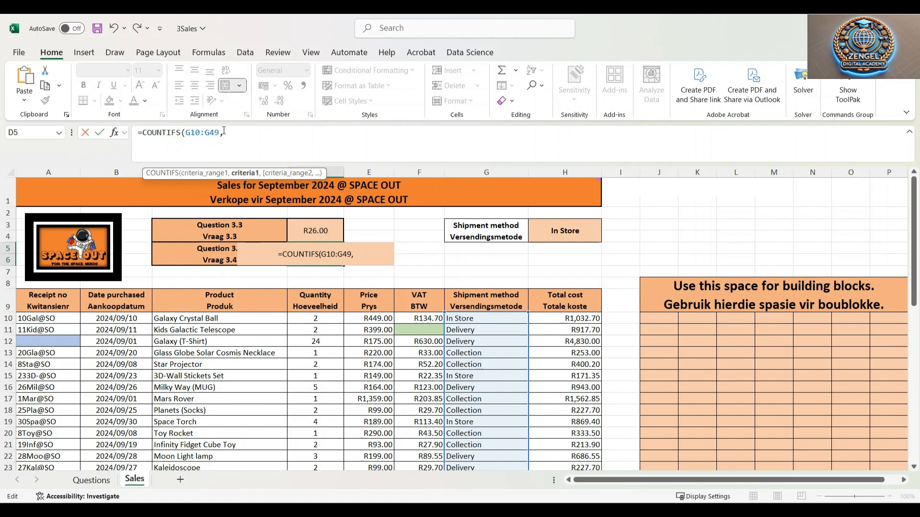
left_click_drag(235, 139, 192, 146)
key("BackSpace")
key("BackSpace")
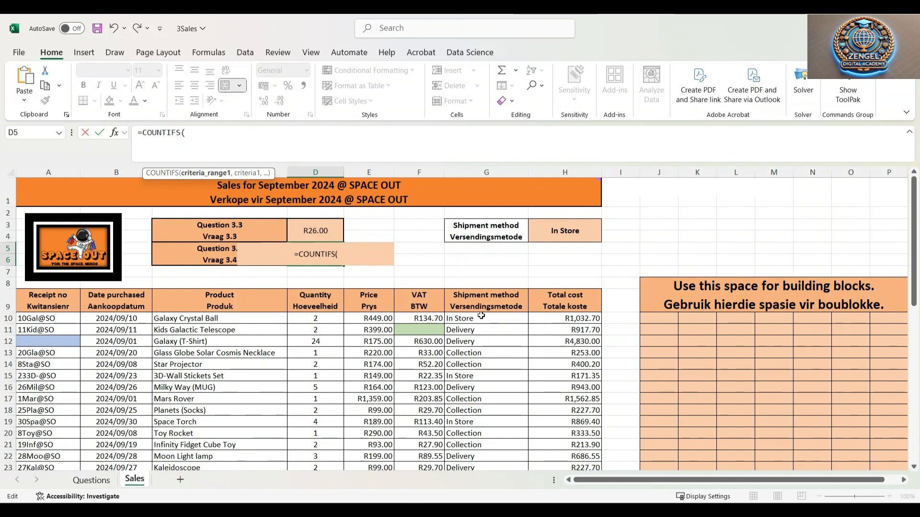
Add the shipment method range G10:G49 with criterion "Delivery" and the total cost range H10:H49 to the COUNTIFS formula
left_click_drag(481, 315, 486, 445)
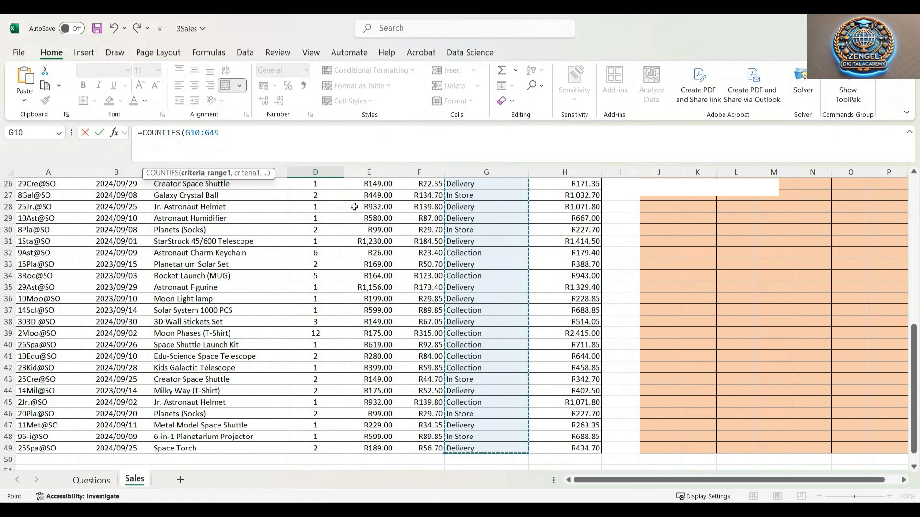
type(",")
scroll(378, 266, "up", 8)
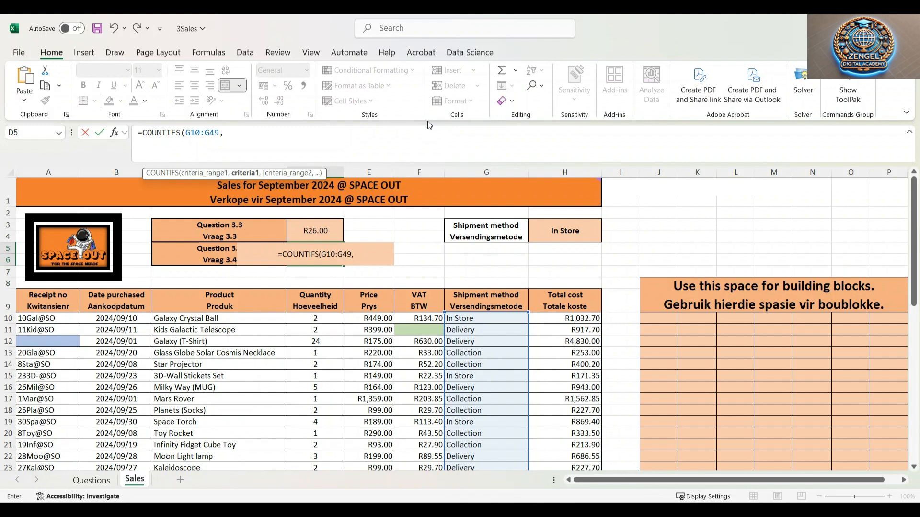
type("\"Delivery")
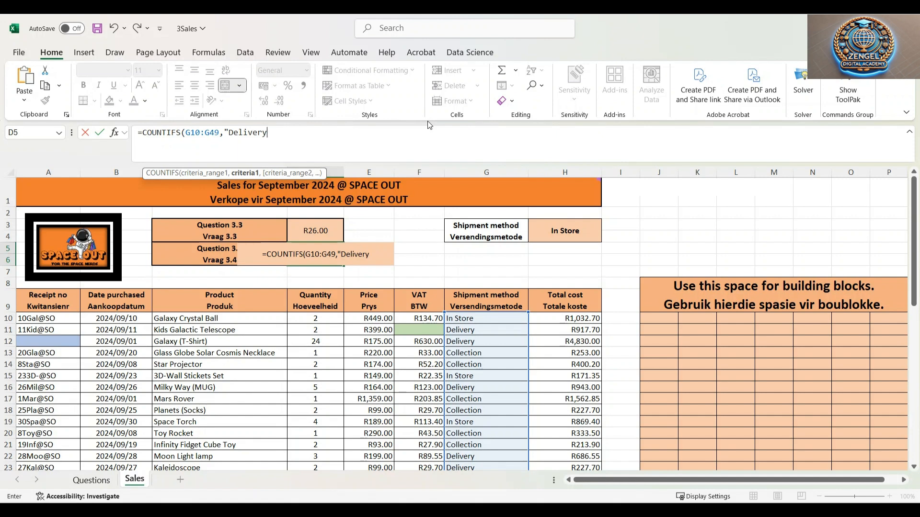
type("\"")
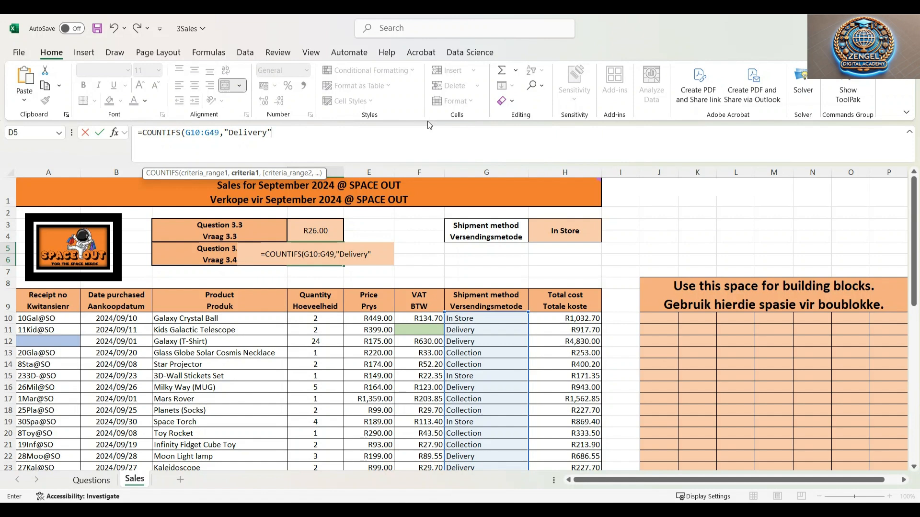
type(",")
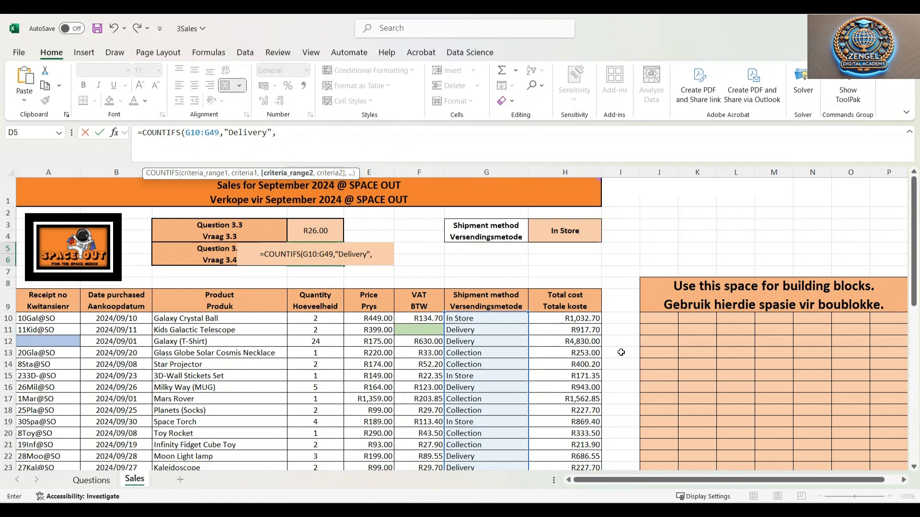
left_click_drag(568, 318, 595, 449)
scroll(480, 350, "up", 9)
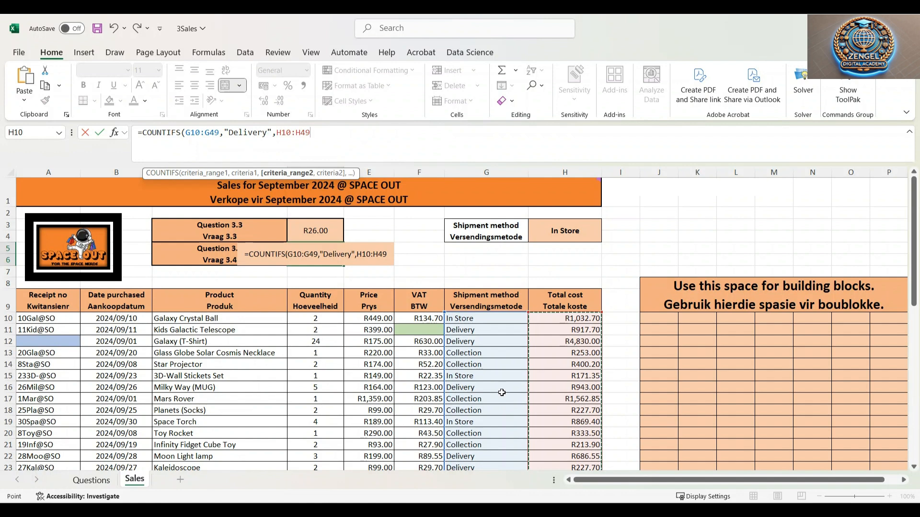
Finish the COUNTIFS formula with the total cost criterion ">=1000" and enter it in D5
type(",")
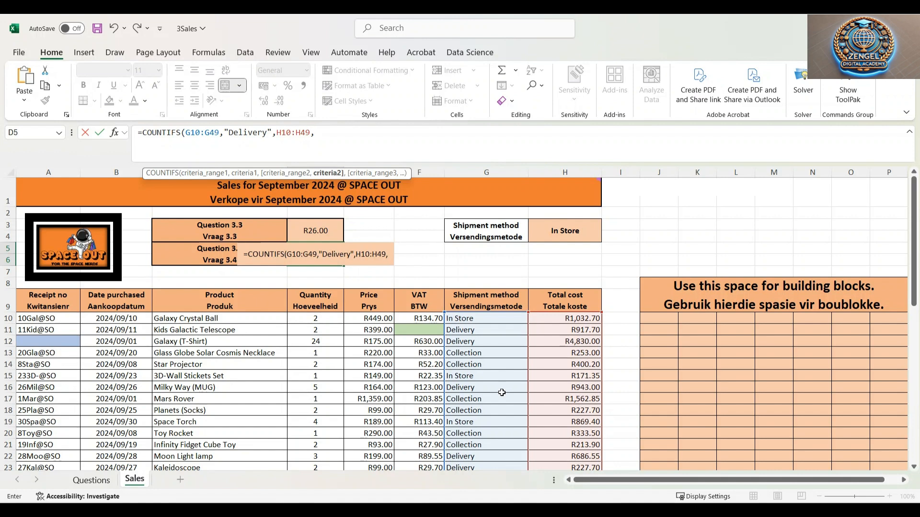
type("\"")
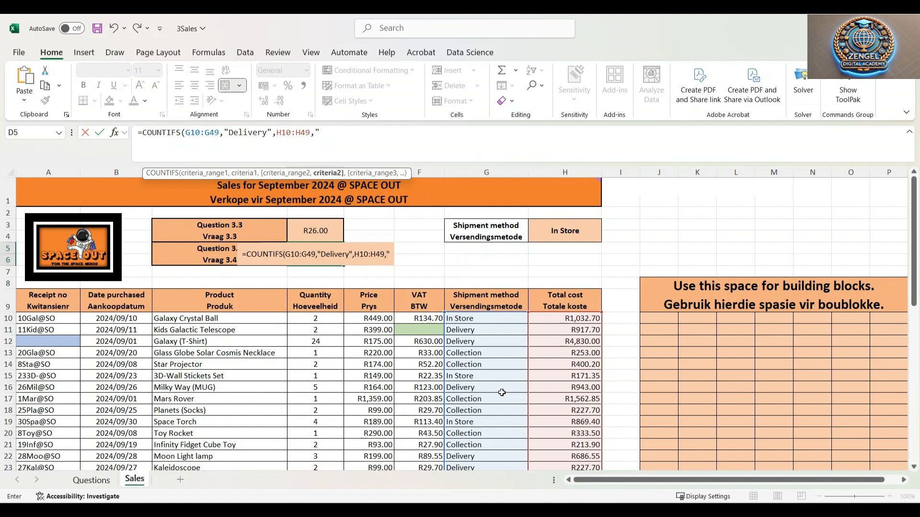
type(">")
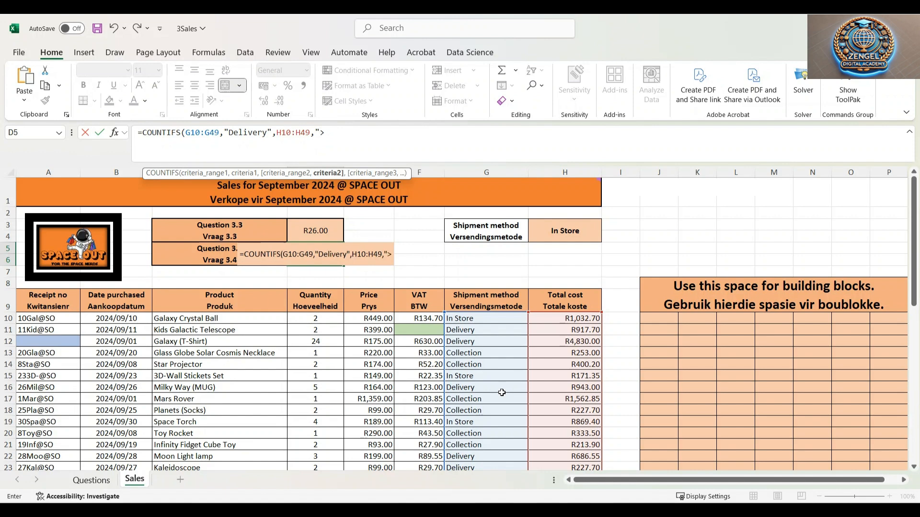
type("=")
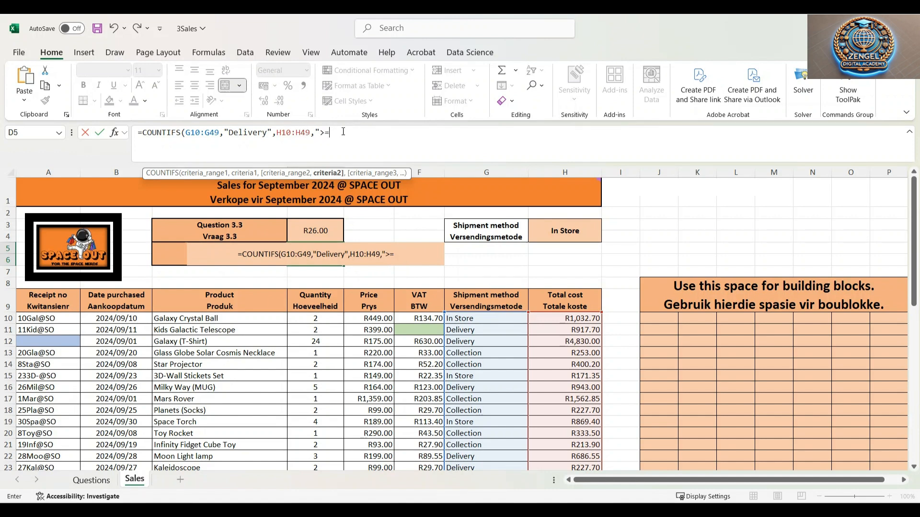
type("1000")
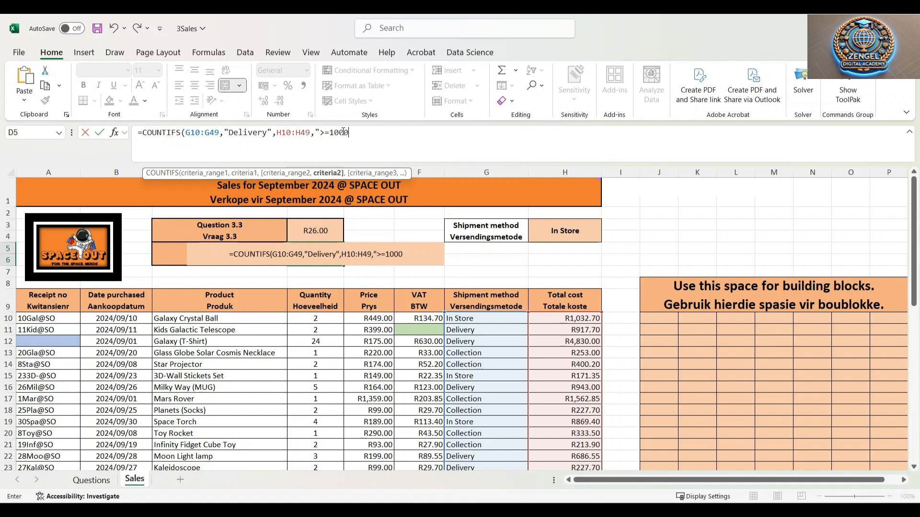
type("\"")
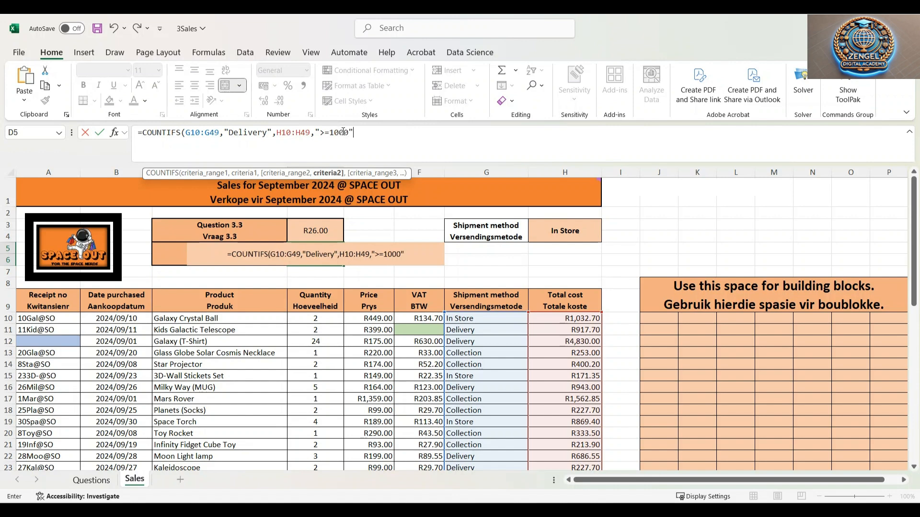
type(")")
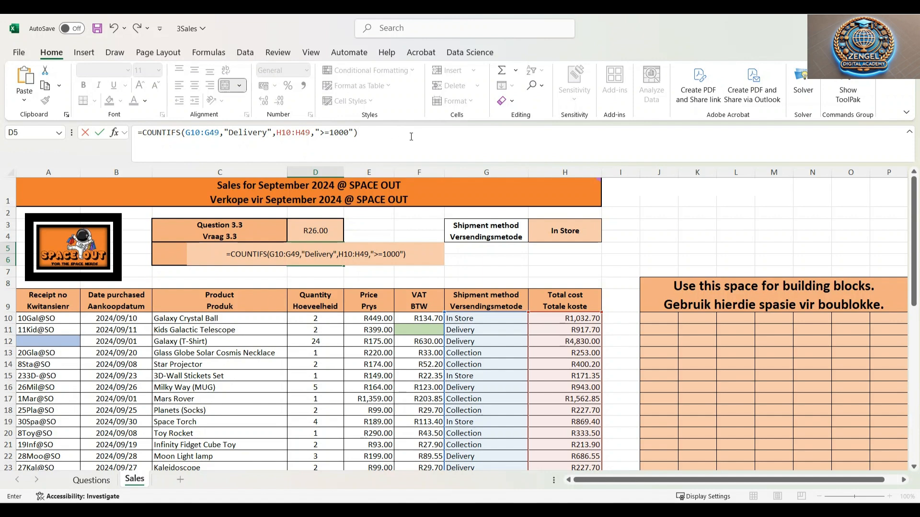
key("Return")
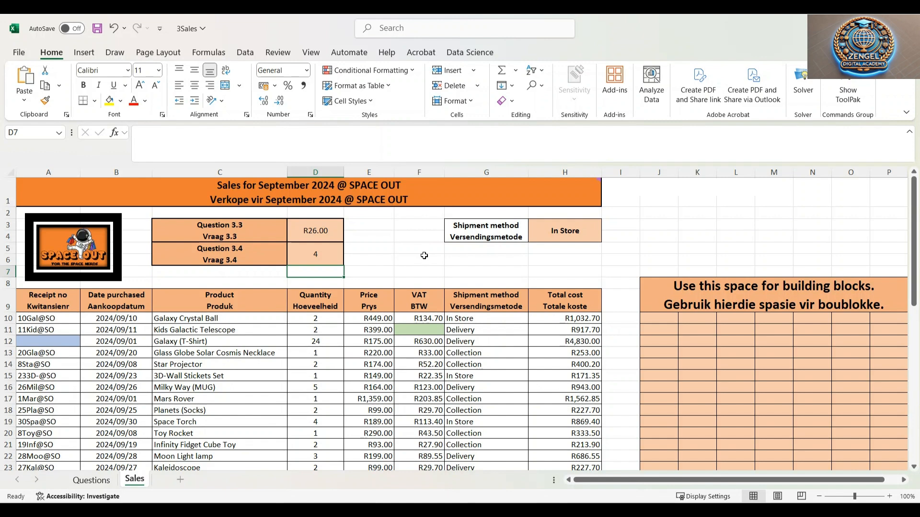
Read question 3.5 and start a formula in A12 with the DAY of the purchase date in B12
key("alt+Tab")
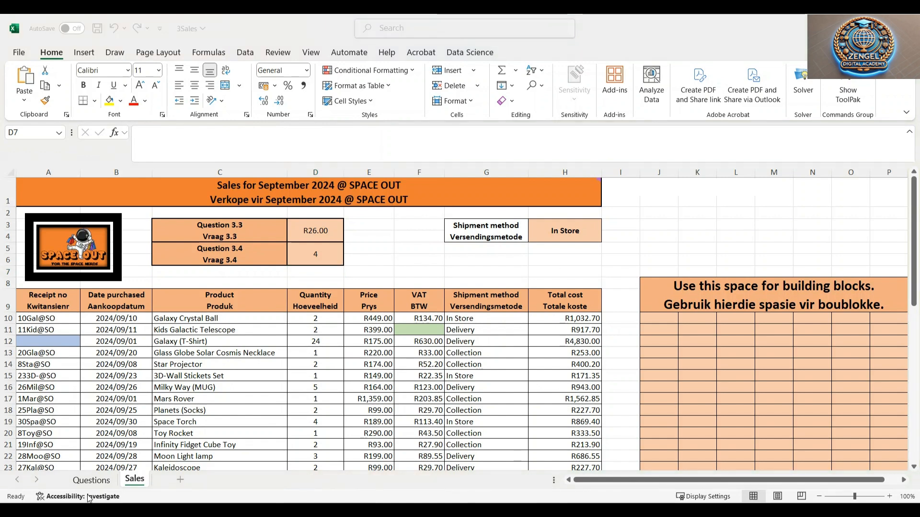
left_click(97, 481)
scroll(106, 330, "down", 3)
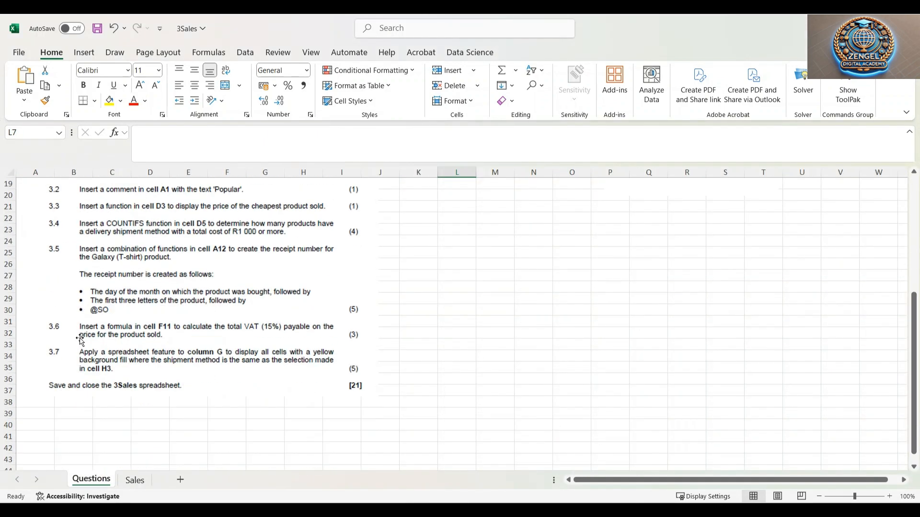
scroll(85, 293, "up", 2)
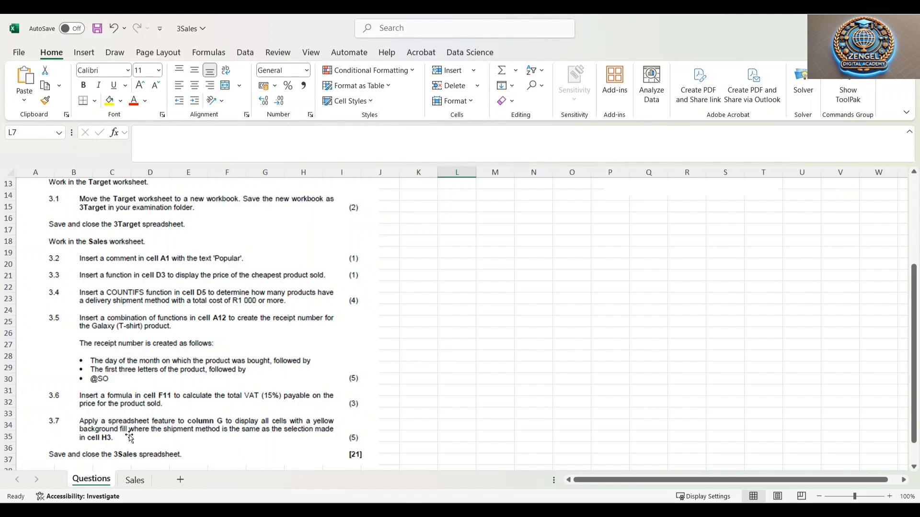
left_click(134, 481)
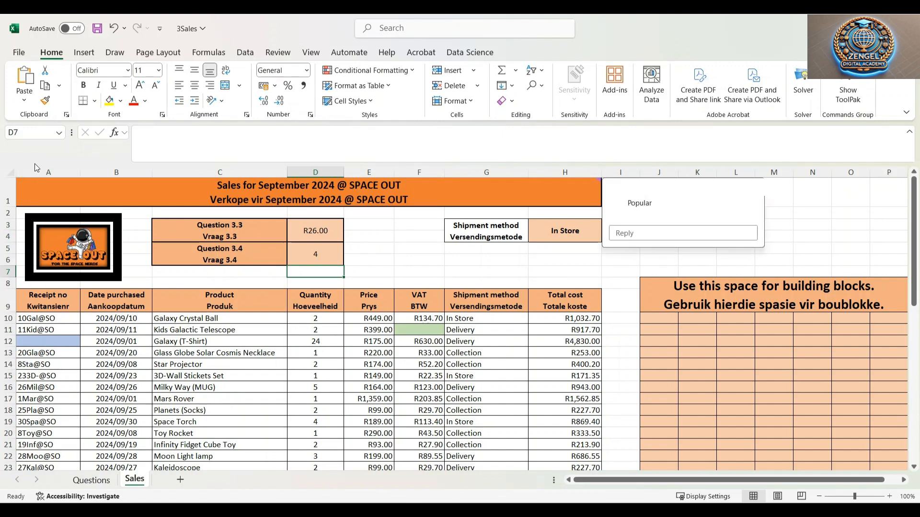
left_click(34, 341)
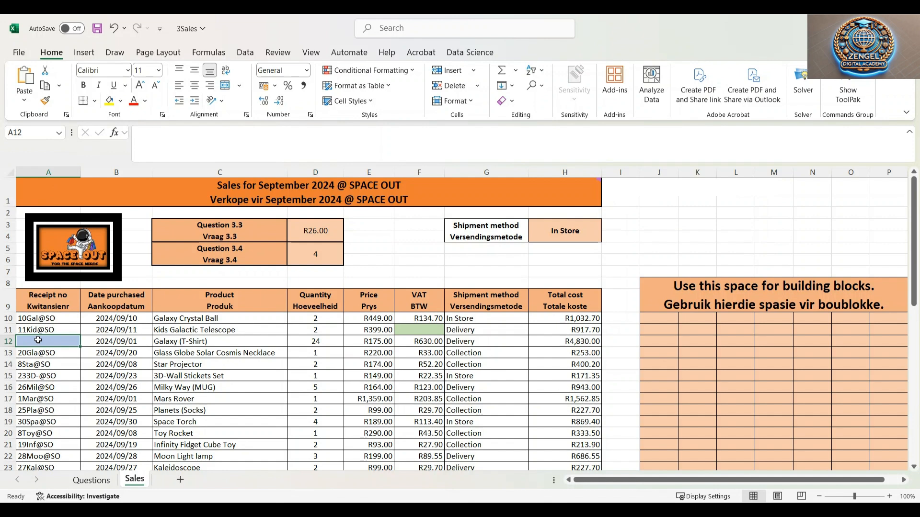
type("=day")
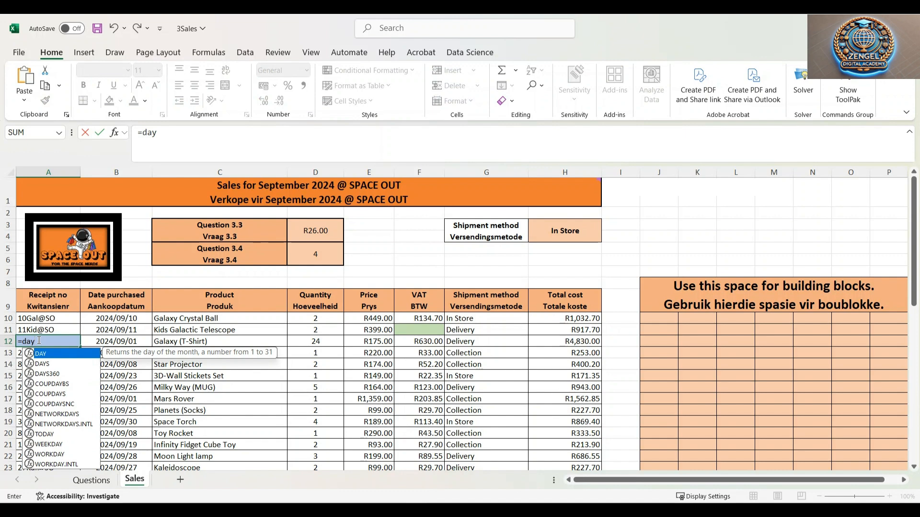
key("Tab")
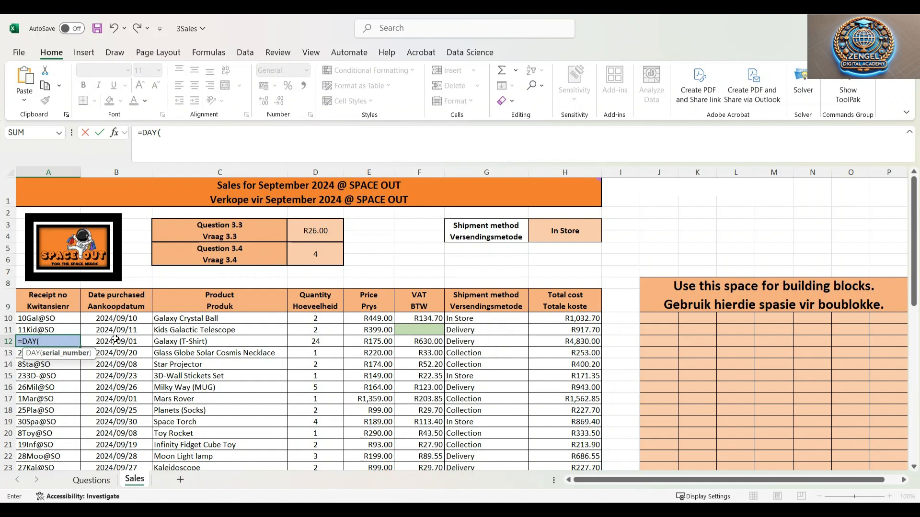
left_click(132, 340)
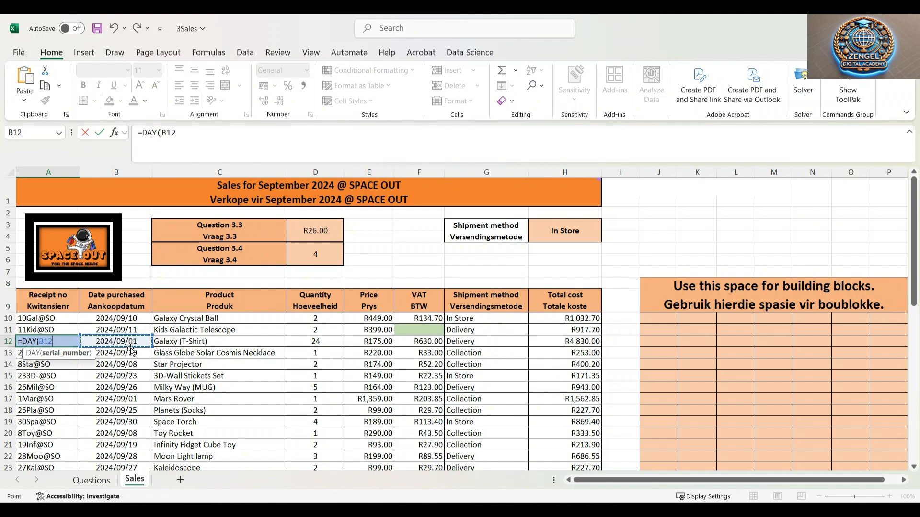
type(")")
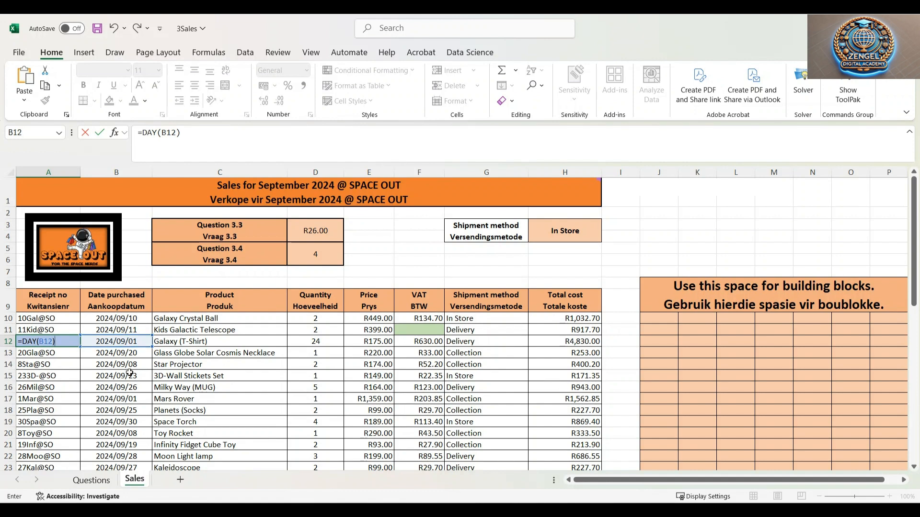
type("&lef")
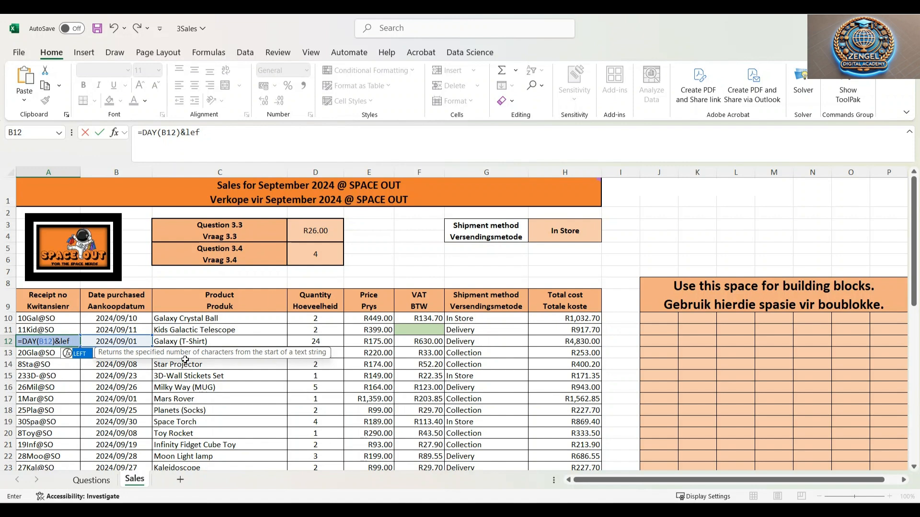
double_click(83, 358)
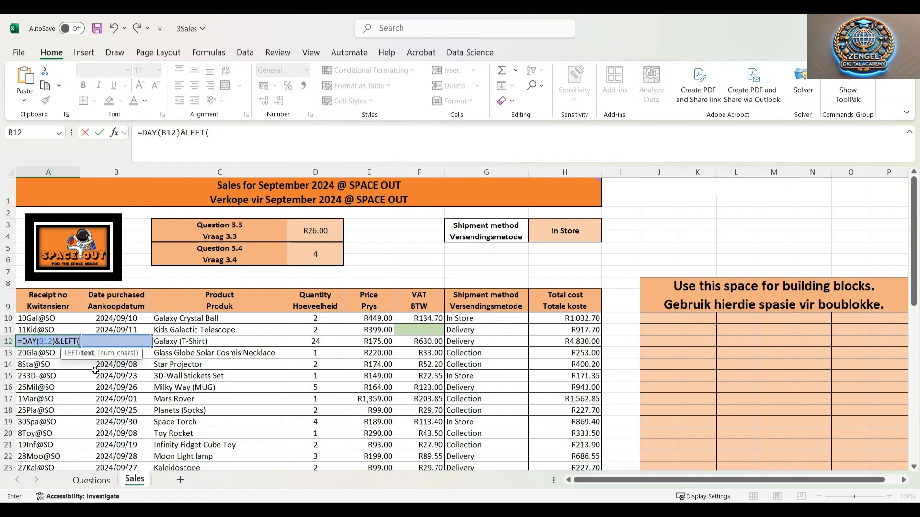
left_click(211, 342)
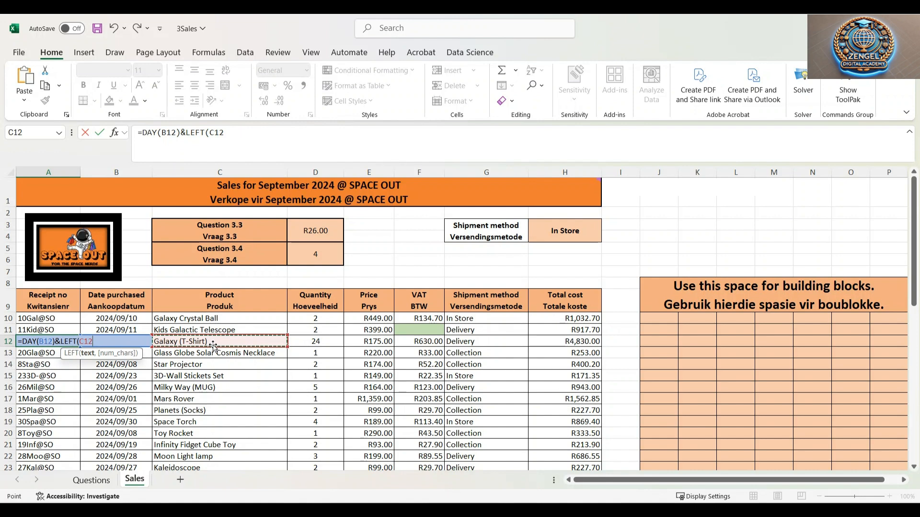
type(",3")
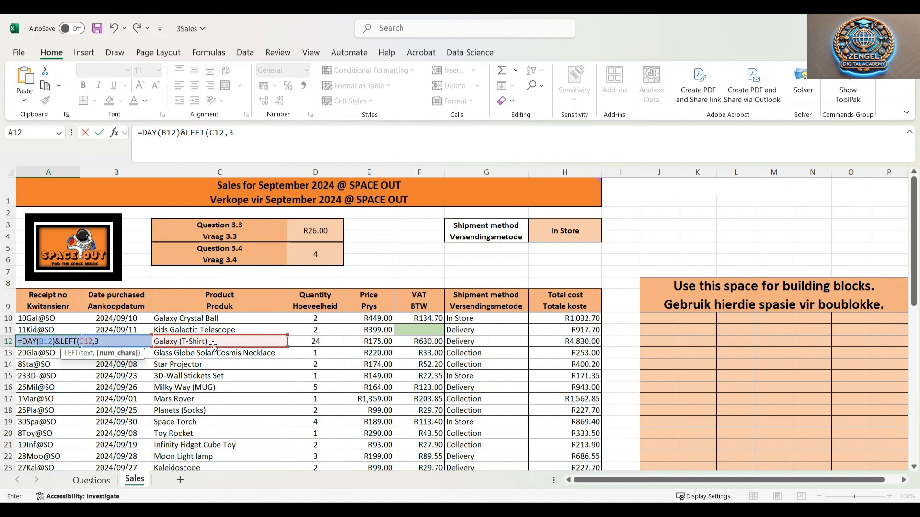
type(")&")
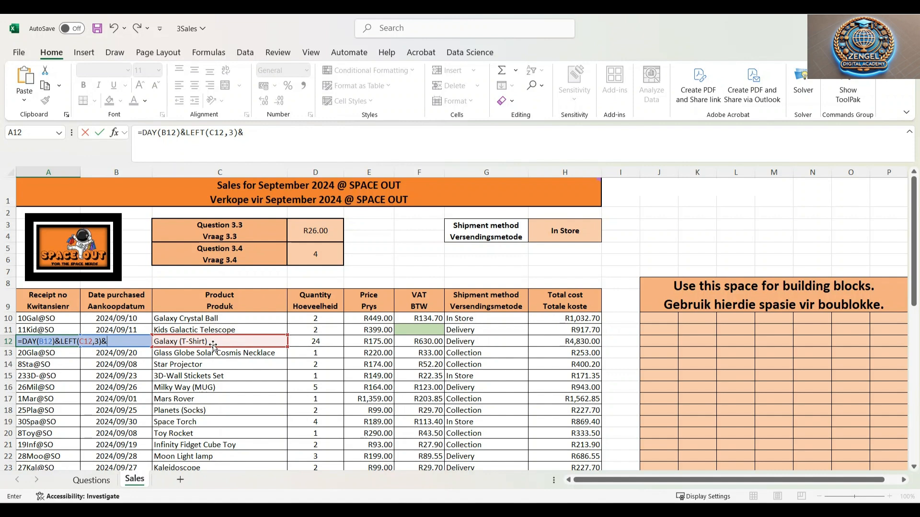
type("@SO")
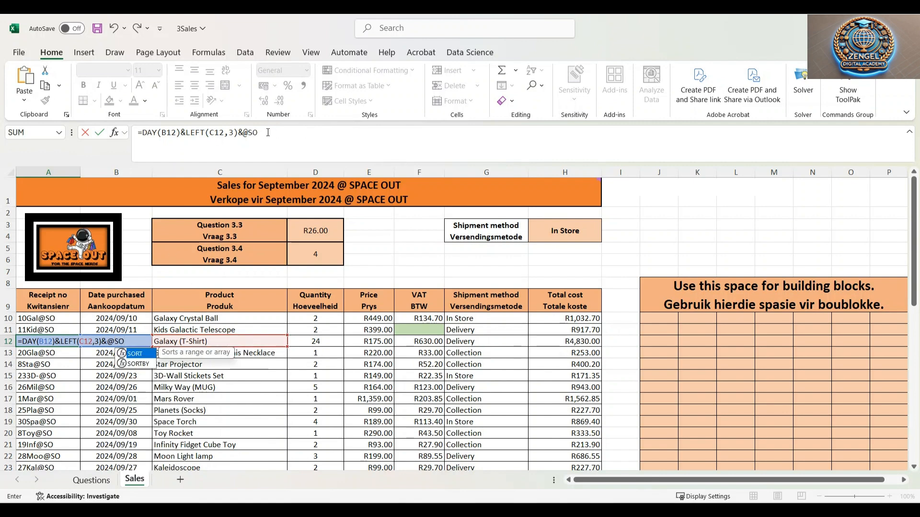
left_click(299, 146)
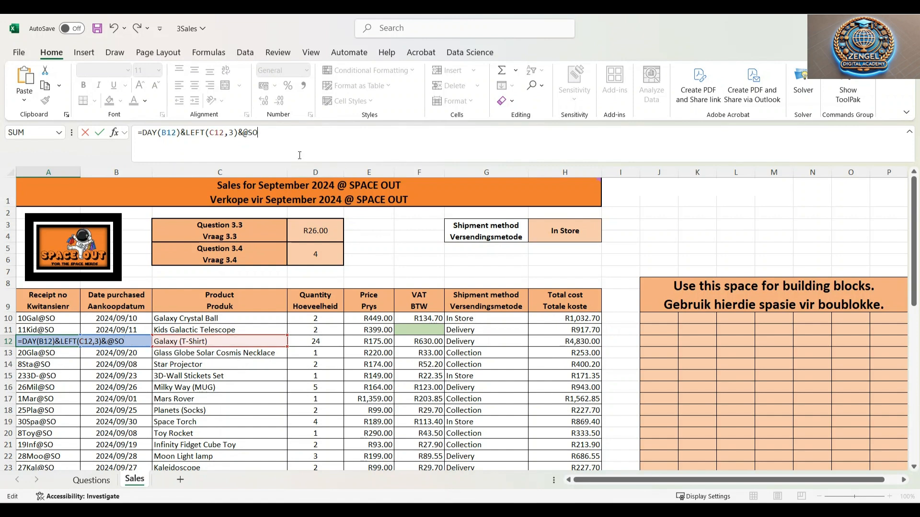
left_click(244, 133)
type("\"")
key("Return")
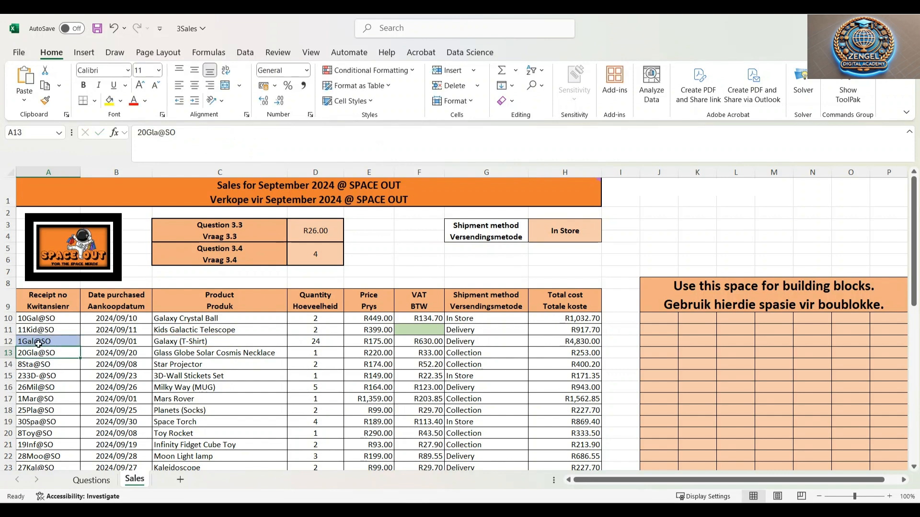
Inspect the receipt numbers in column A and the formula in A12
left_click(46, 379)
left_click(48, 362)
left_click(47, 355)
left_click(50, 382)
left_click_drag(37, 412, 41, 401)
left_click(47, 354)
left_click(49, 329)
left_click(48, 318)
left_click(70, 345)
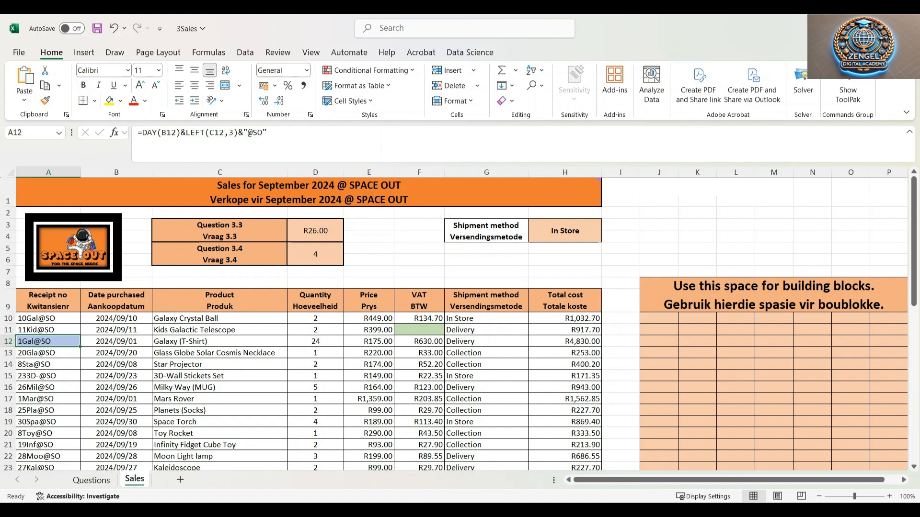
Read question 3.6 on the Questions sheet and return to the Sales sheet
left_click(91, 480)
scroll(186, 333, "down", 1)
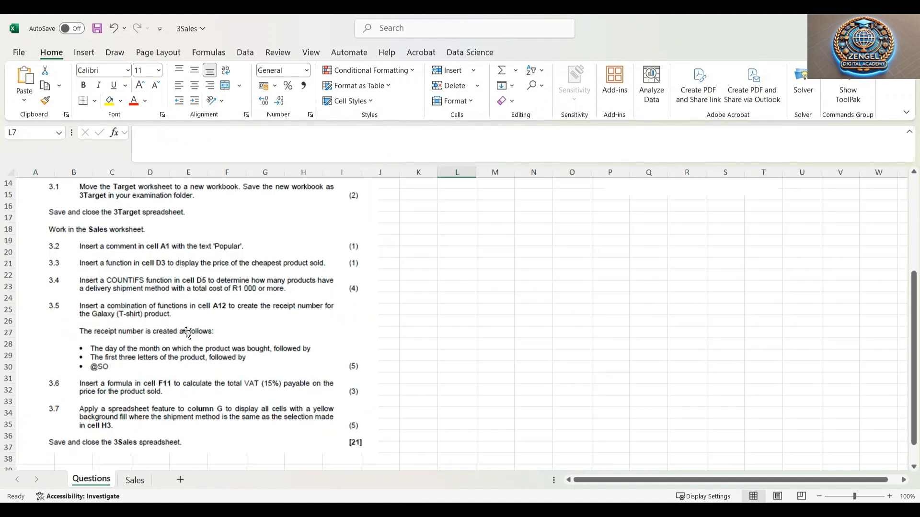
scroll(187, 333, "down", 3)
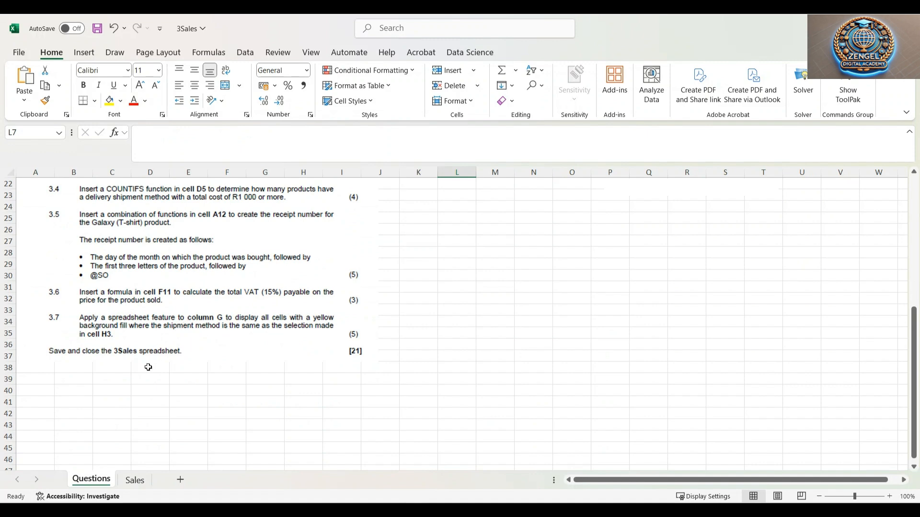
left_click(135, 482)
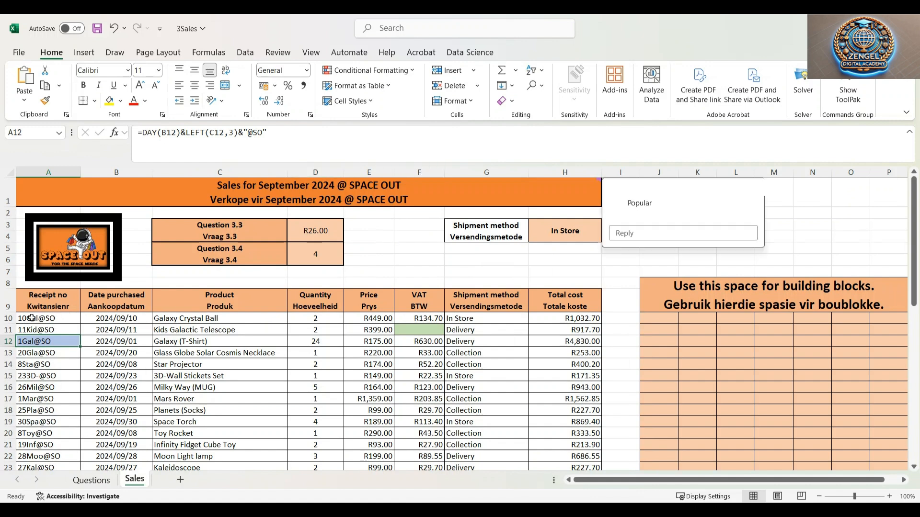
Enter a formula in F11 multiplying the quantity D11 by the price E11 by 15%
left_click(439, 329)
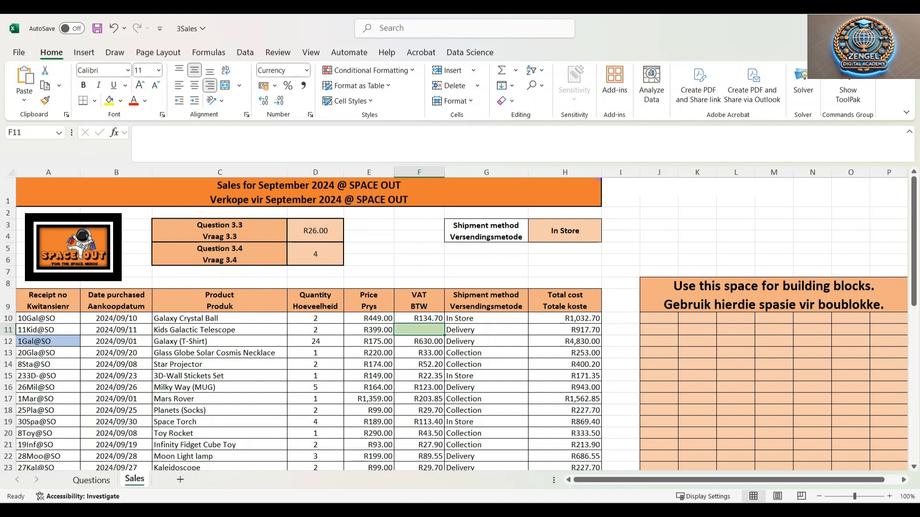
type("=")
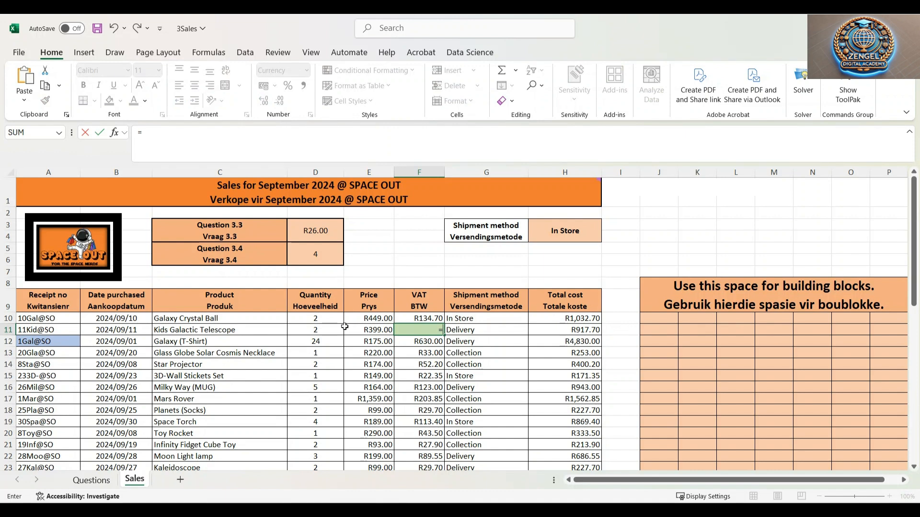
left_click(322, 329)
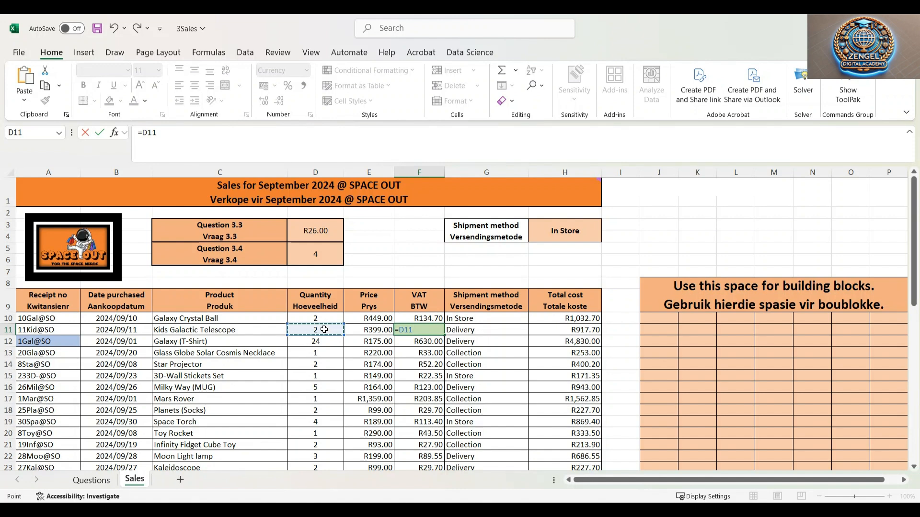
type("*")
left_click(361, 330)
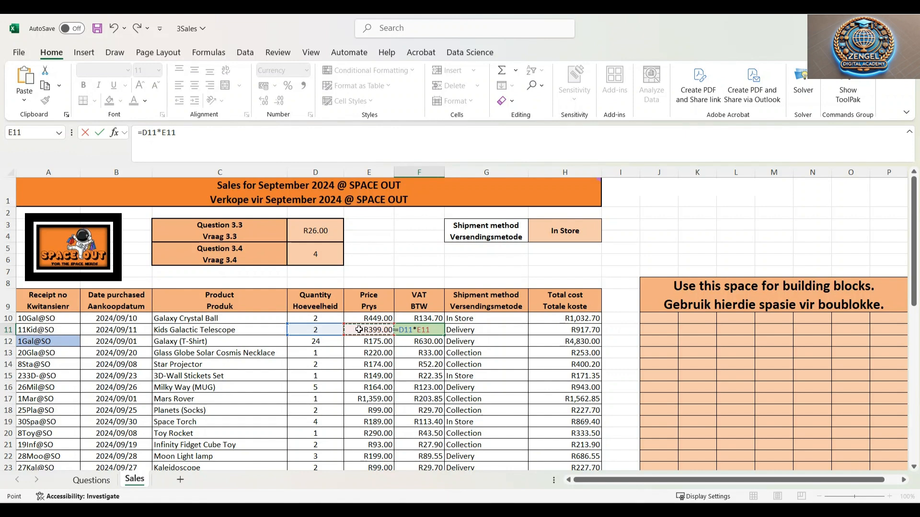
type("*15")
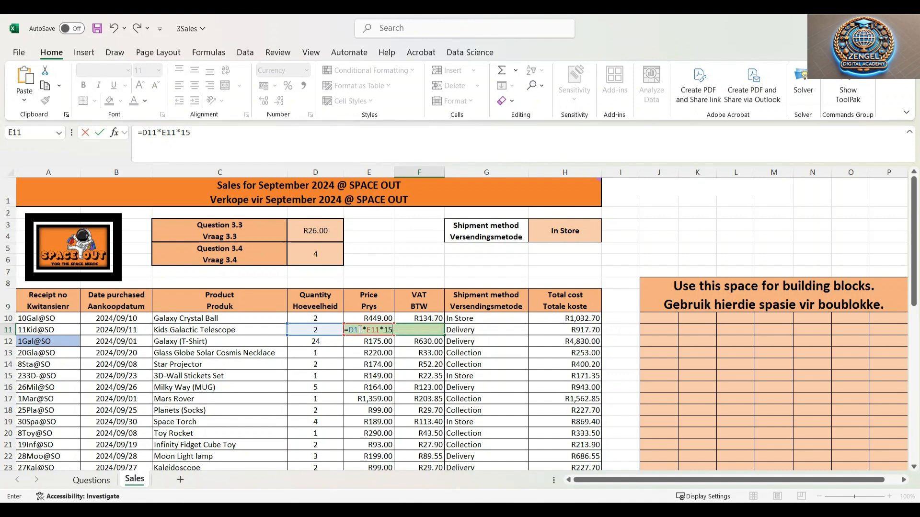
type("%")
key("Return")
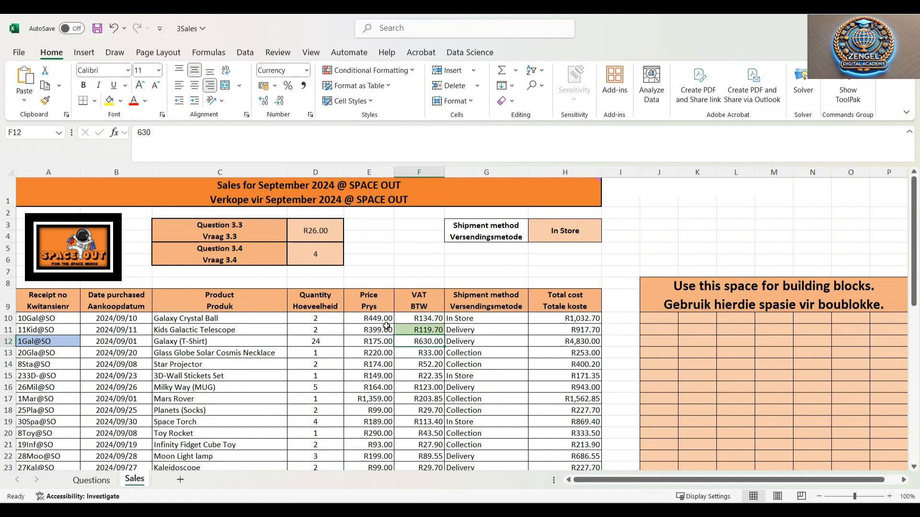
Compare the F11 formula with F10 and reread question 3.7 on the Questions sheet
left_click(431, 328)
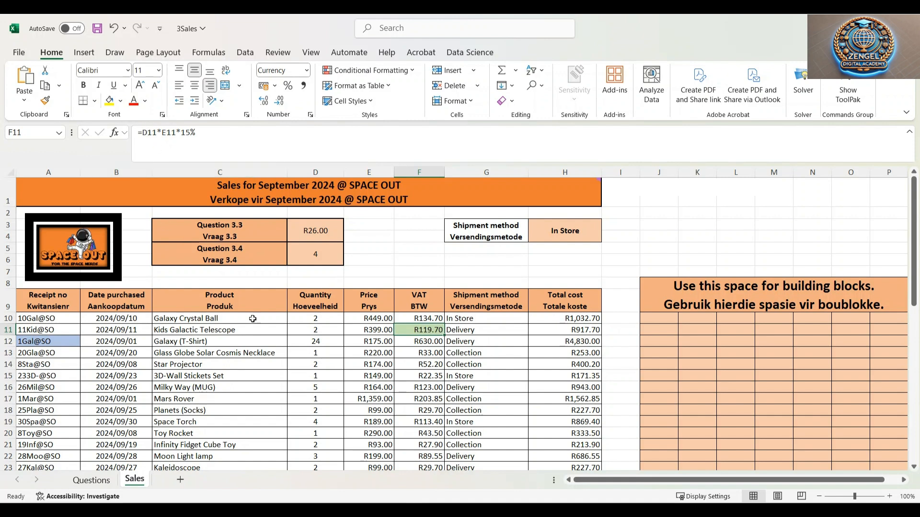
left_click(425, 320)
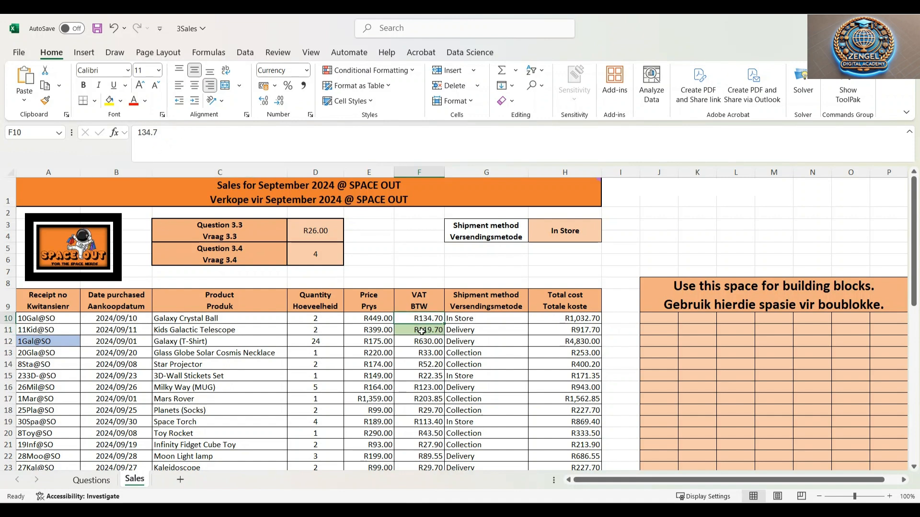
left_click(422, 331)
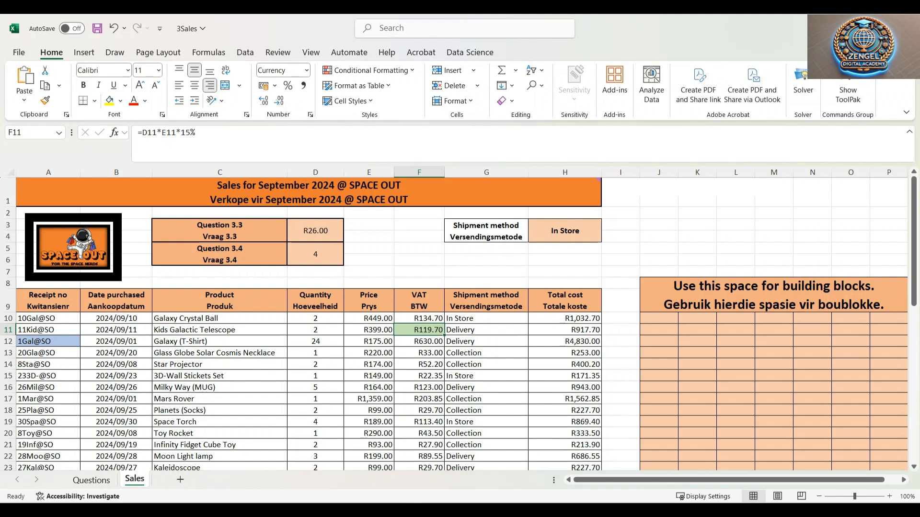
left_click(92, 480)
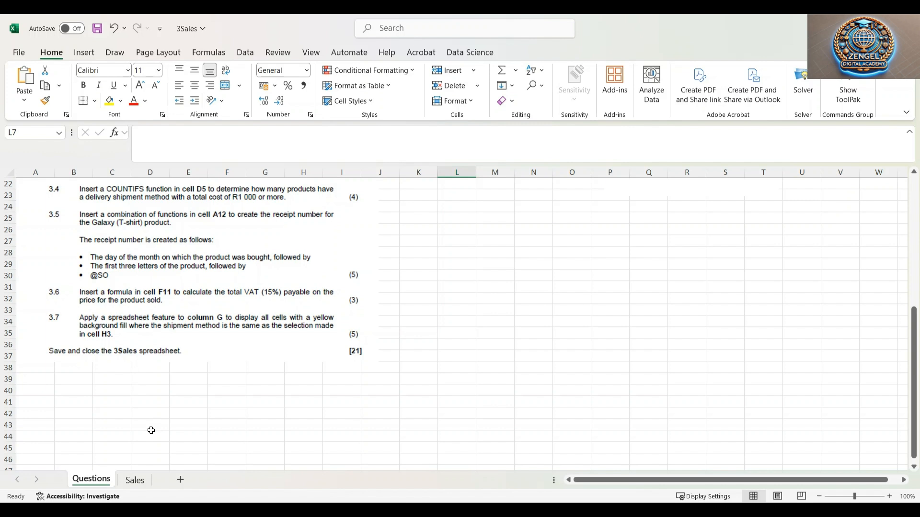
left_click(135, 480)
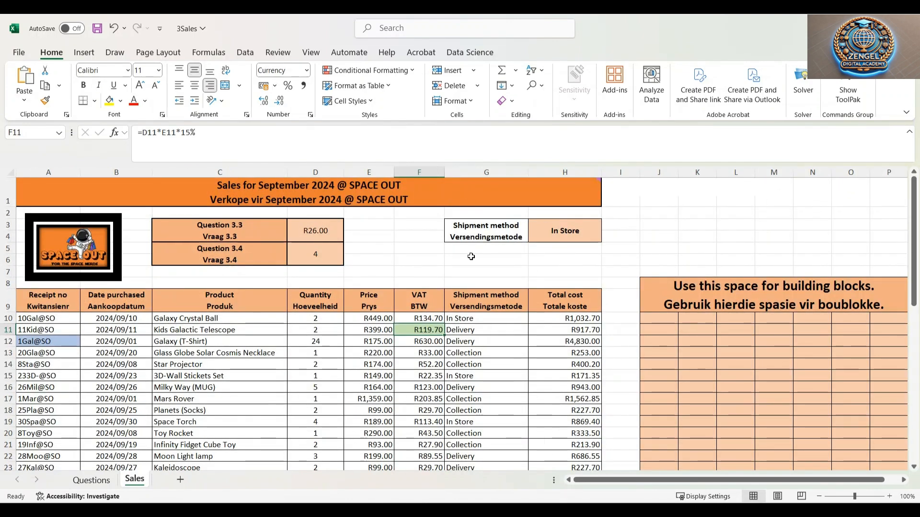
Switch the shipment method in H3 through Collection and Delivery and back to In Store
left_click(455, 275)
left_click(566, 232)
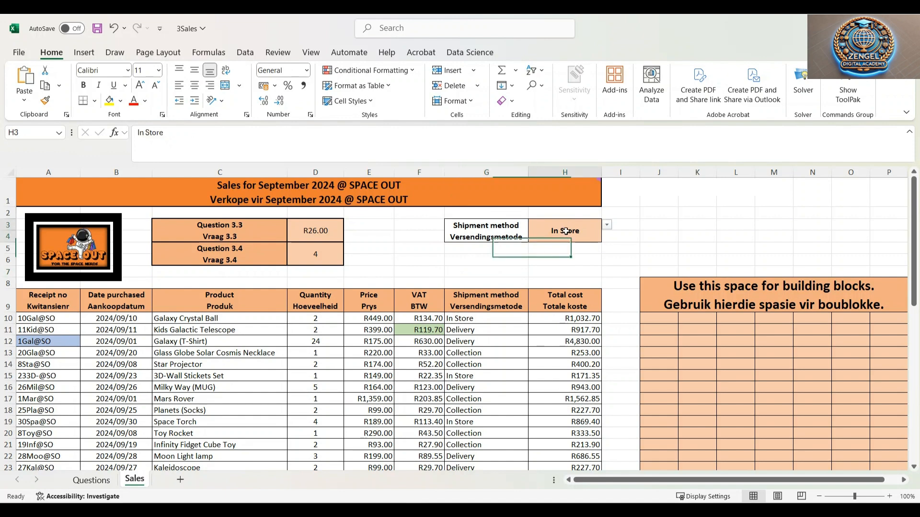
left_click(607, 224)
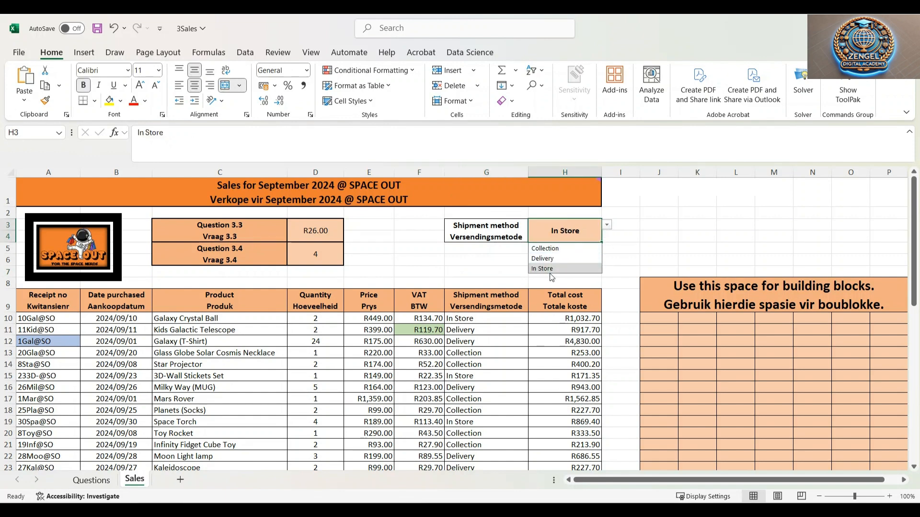
left_click(553, 249)
left_click(607, 225)
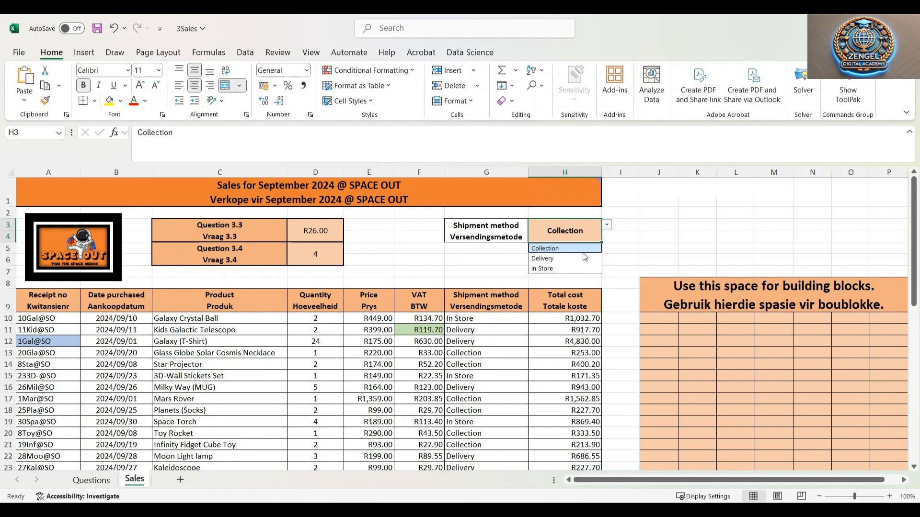
left_click(584, 259)
left_click(607, 226)
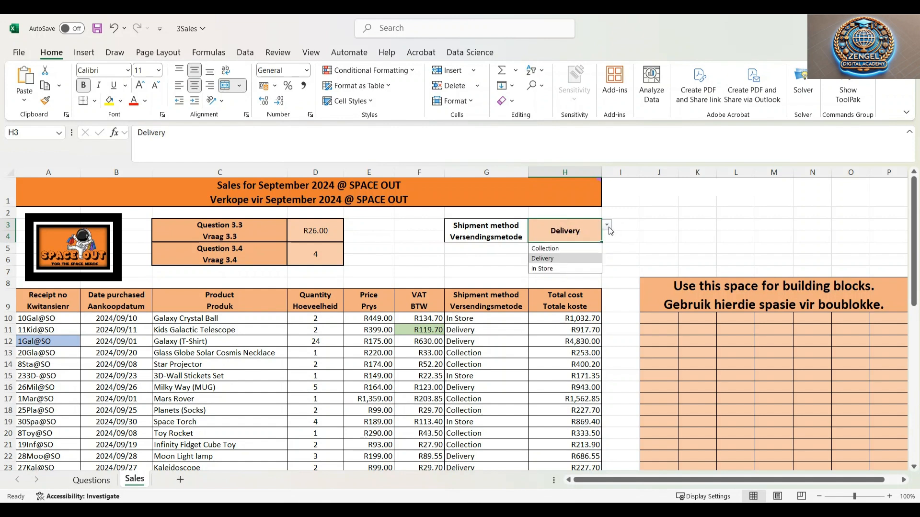
left_click(575, 268)
left_click(608, 261)
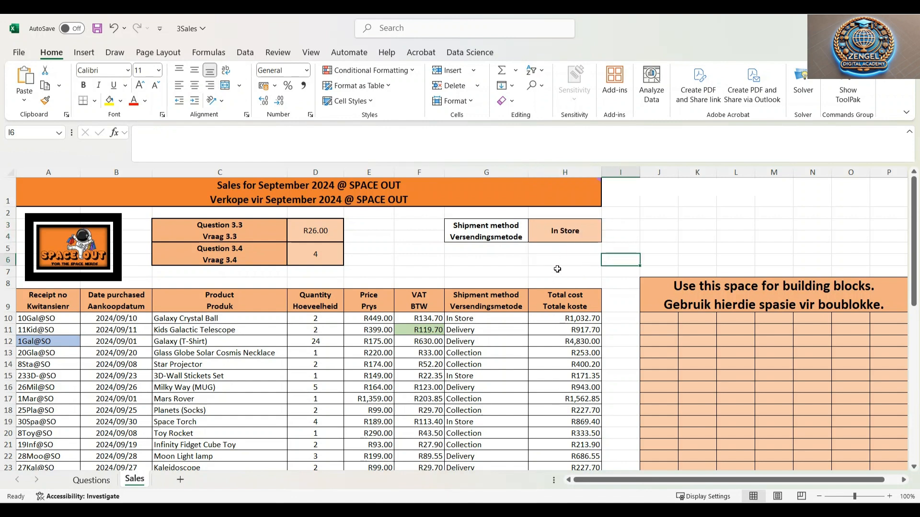
Reread question 3.7 on the Questions sheet and inspect the shipment method options in H3 on the Sales sheet
left_click(91, 480)
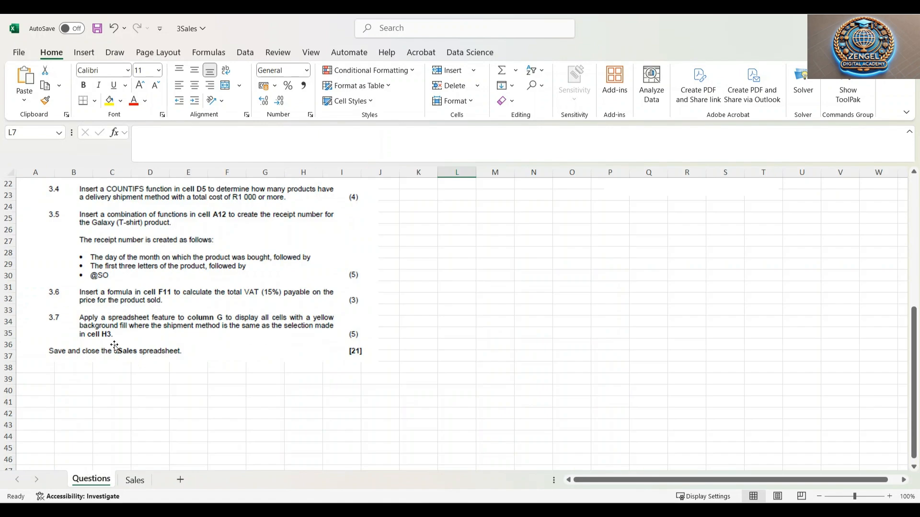
left_click(137, 481)
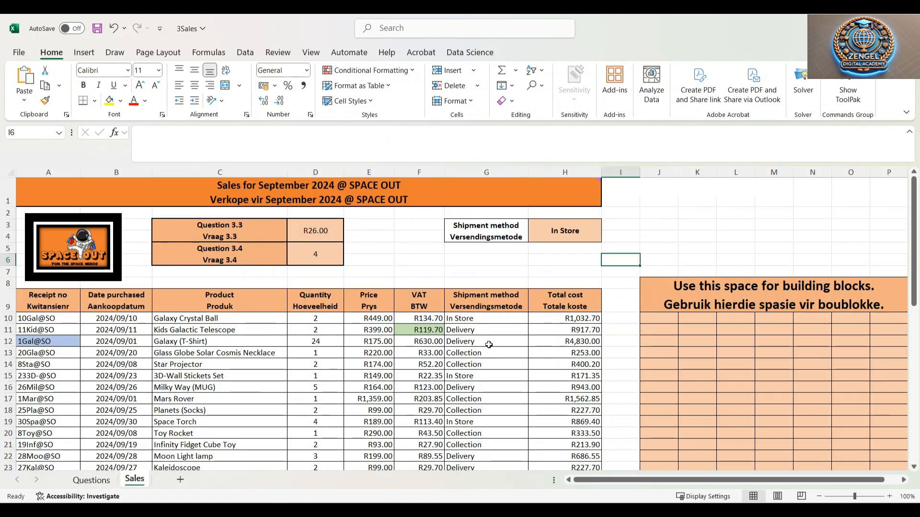
left_click(500, 319)
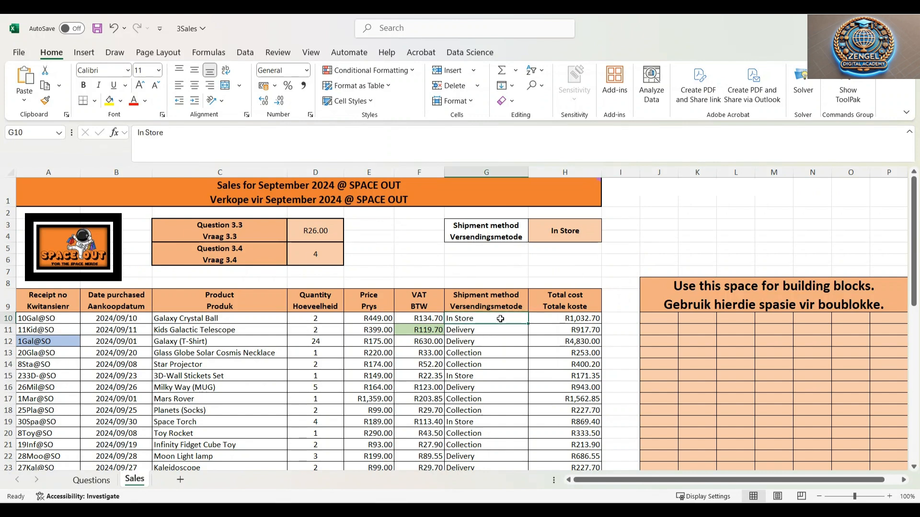
left_click(598, 232)
left_click(607, 225)
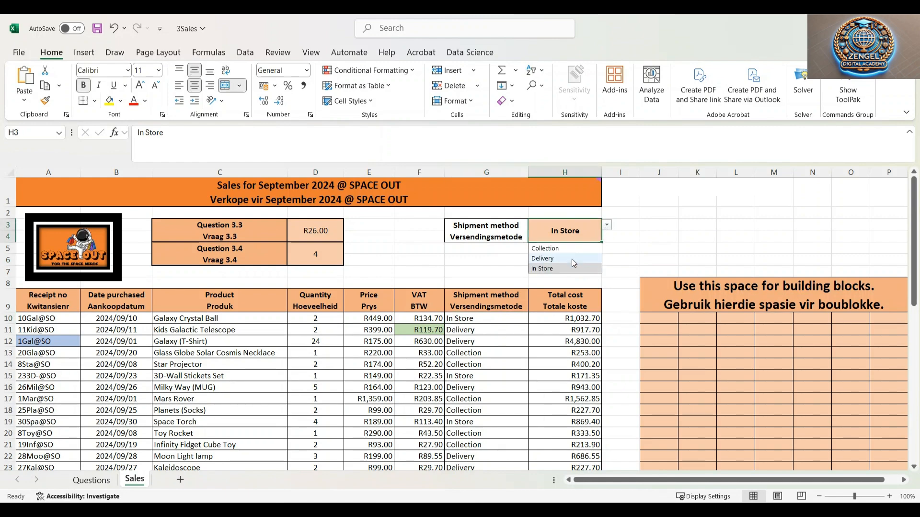
Apply a formula-based conditional formatting rule =G10=$H$3 with a yellow fill to the shipment method cells G10:G49
left_click_drag(479, 317, 506, 445)
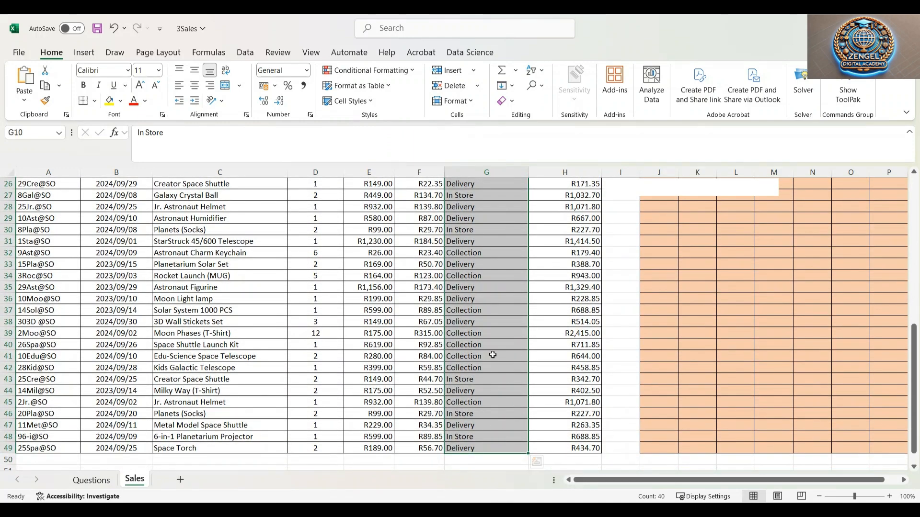
scroll(493, 355, "up", 6)
scroll(492, 358, "up", 3)
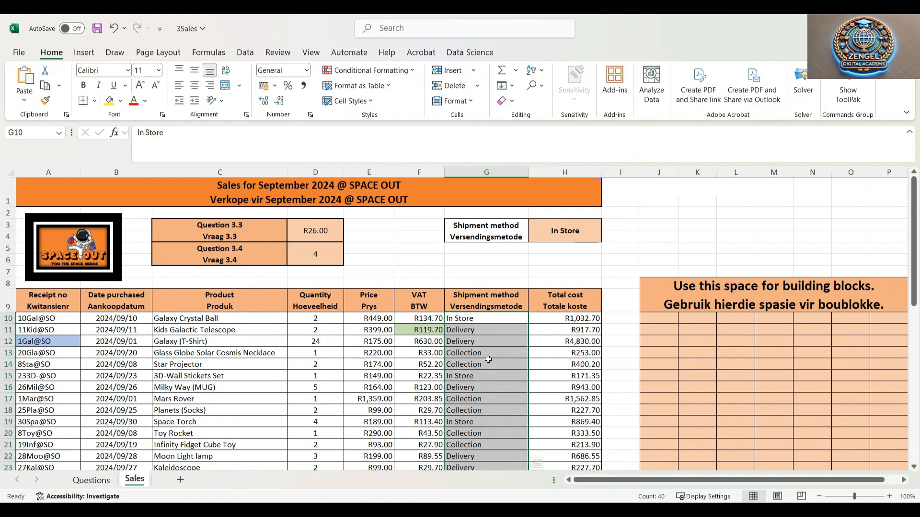
left_click(570, 261)
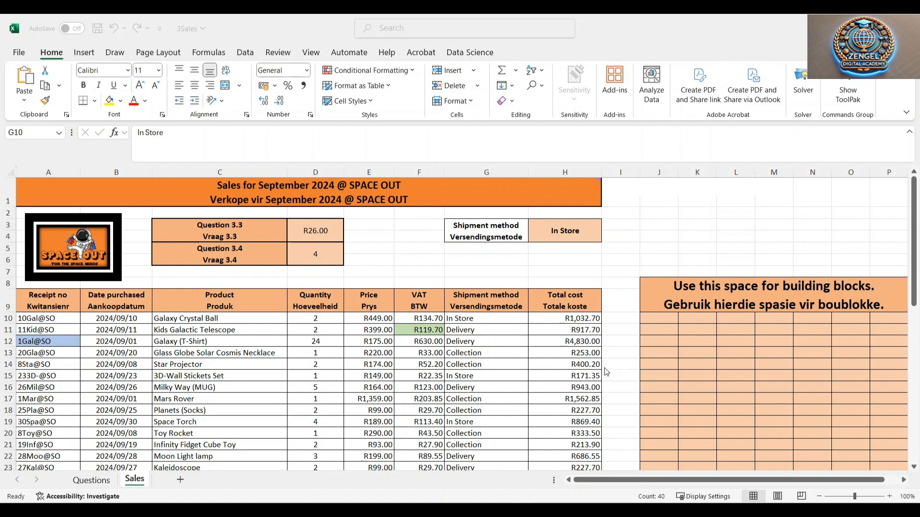
left_click(485, 291)
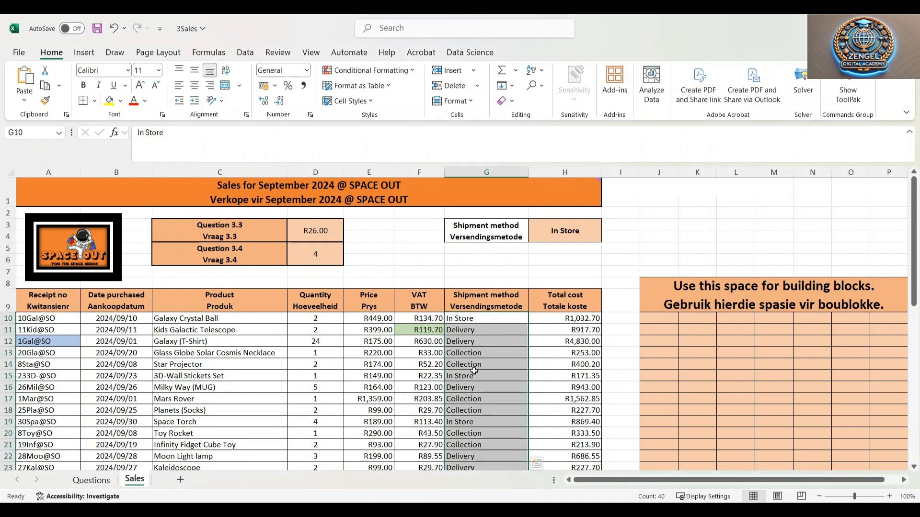
left_click(391, 71)
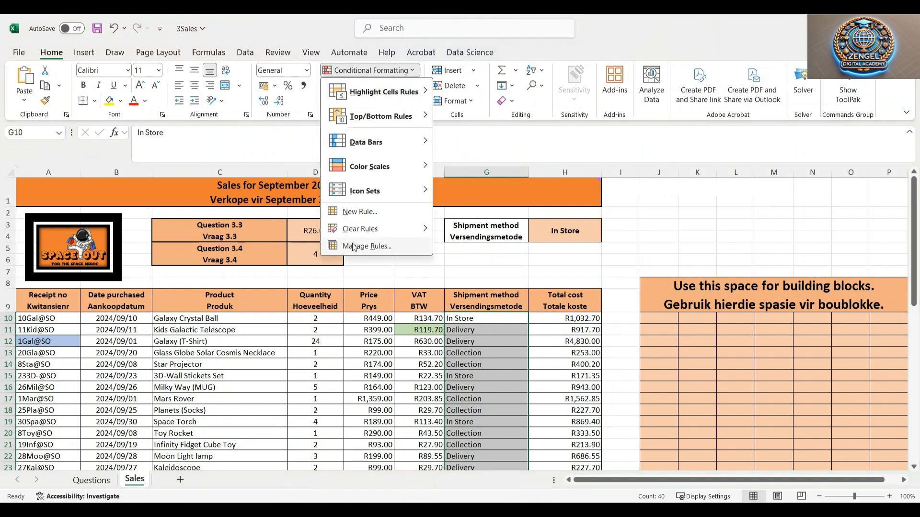
left_click(363, 215)
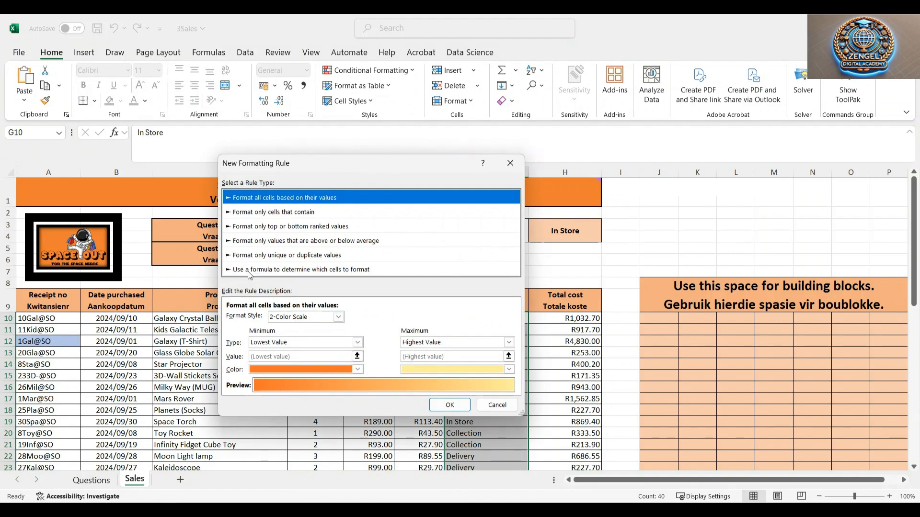
left_click(249, 271)
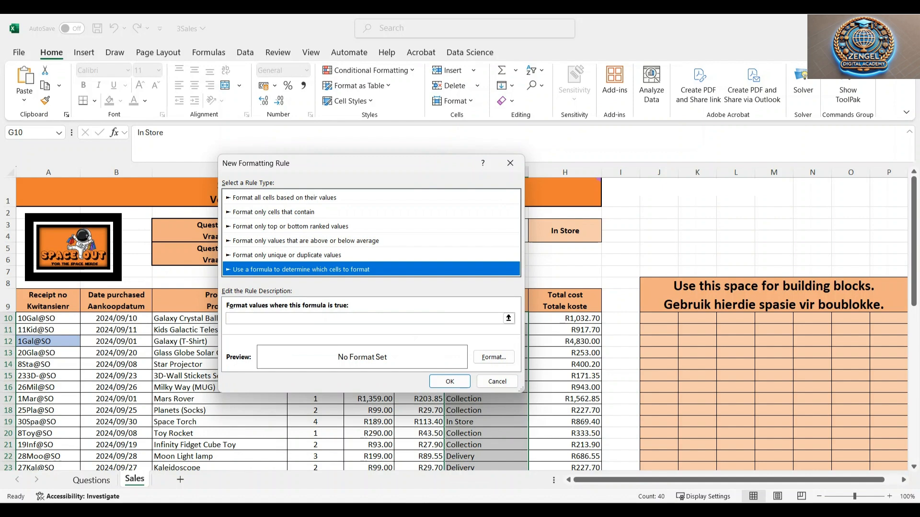
left_click(364, 319)
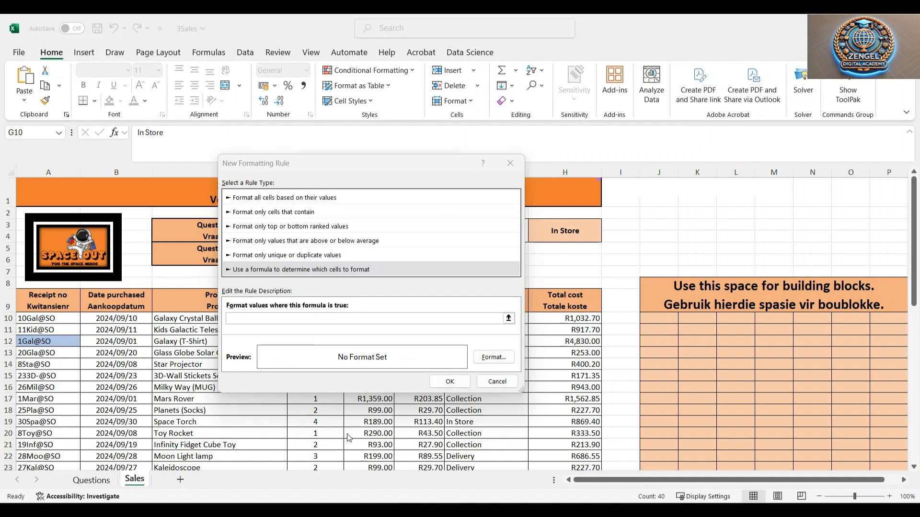
left_click(256, 270)
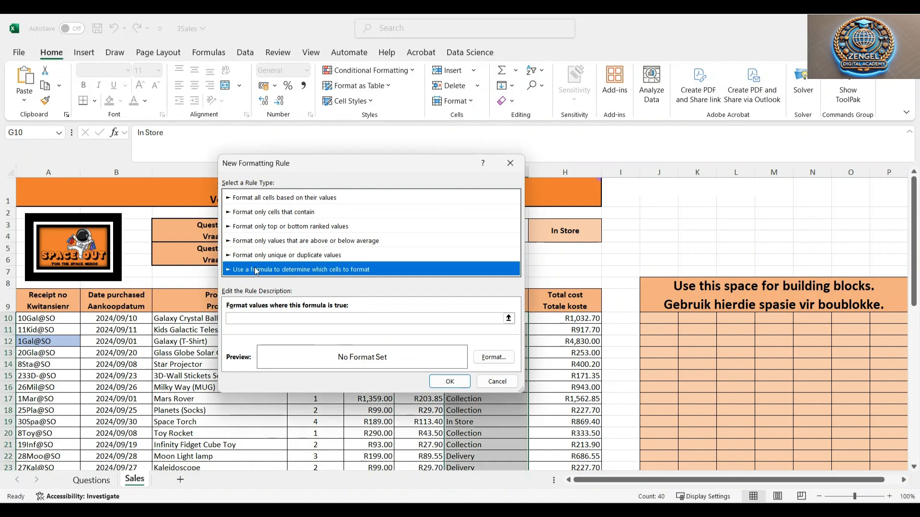
left_click(255, 318)
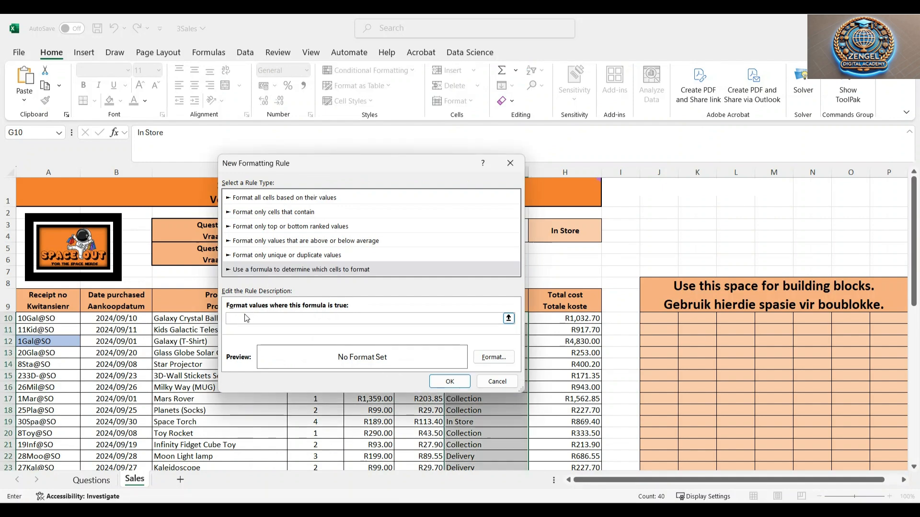
type("=G10=$H$3")
left_click(497, 360)
left_click(264, 247)
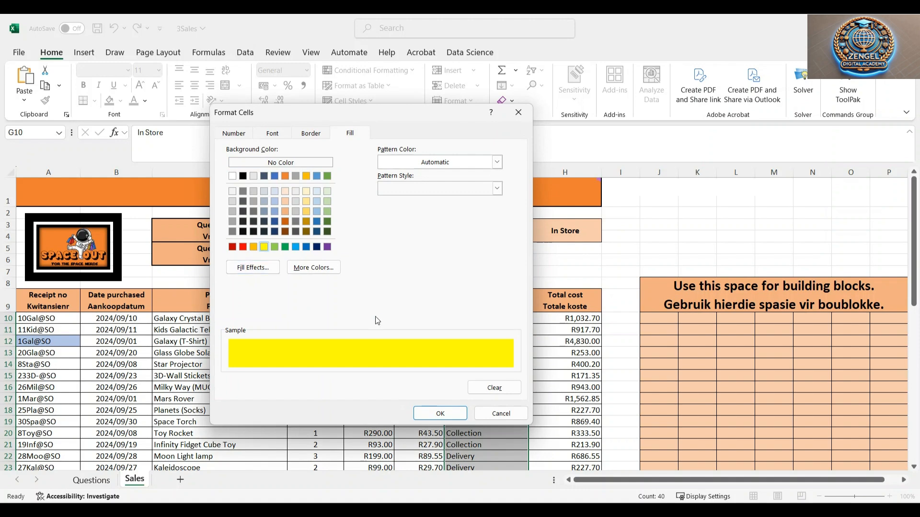
left_click(435, 415)
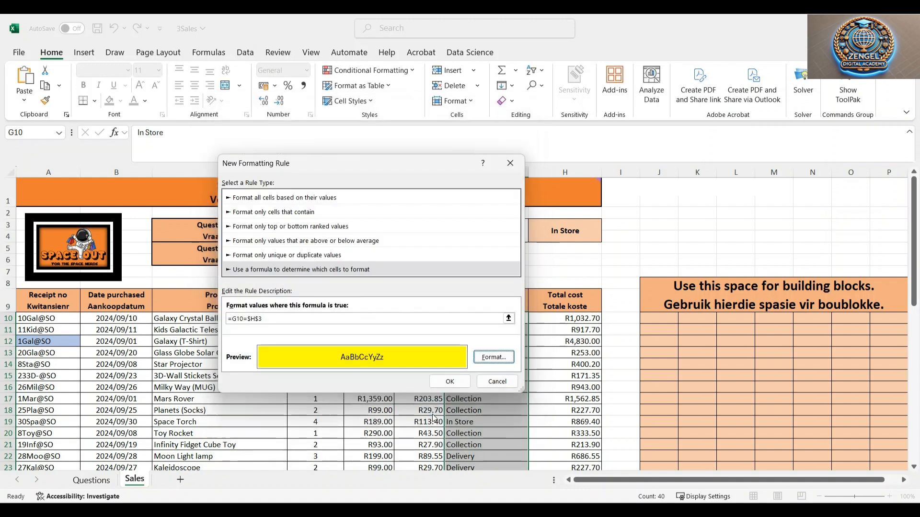
left_click(449, 381)
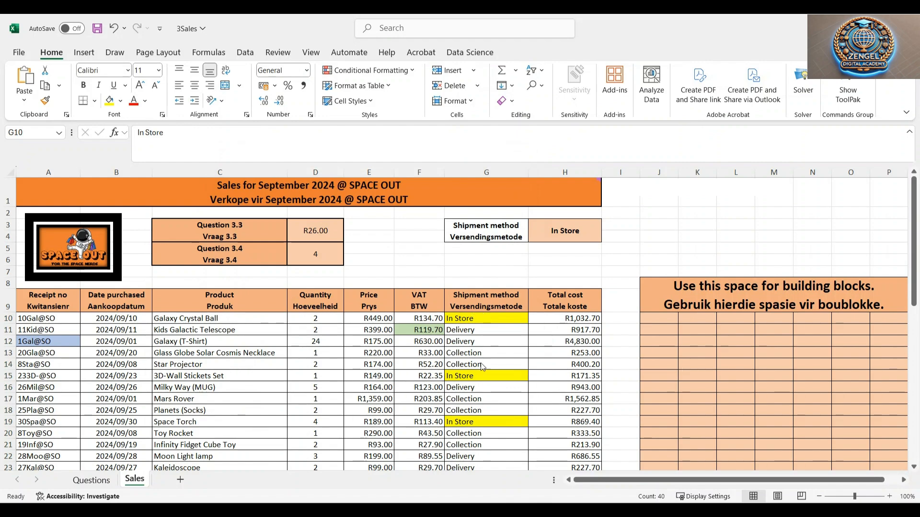
Scroll through column G to examine the highlighted shipment method cells
scroll(484, 379, "down", 3)
scroll(484, 379, "down", 3)
scroll(493, 372, "up", 5)
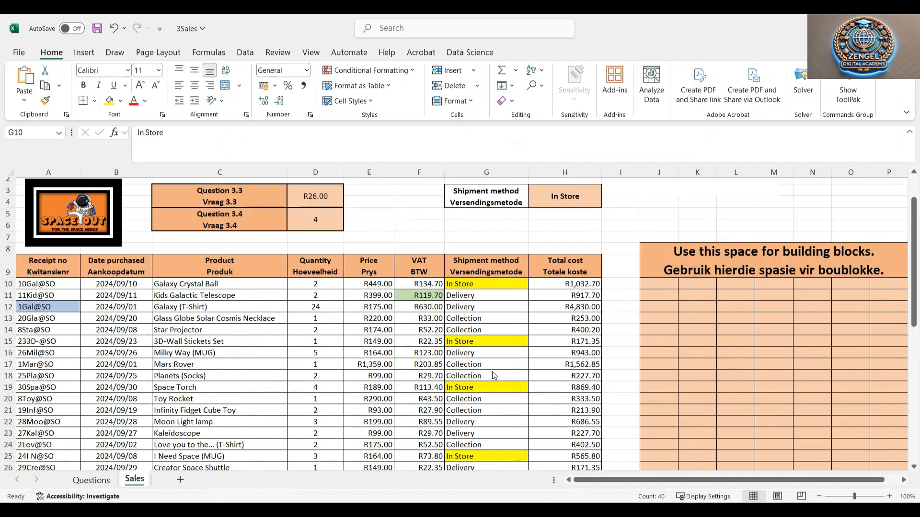
scroll(475, 400, "down", 1)
scroll(477, 400, "down", 5)
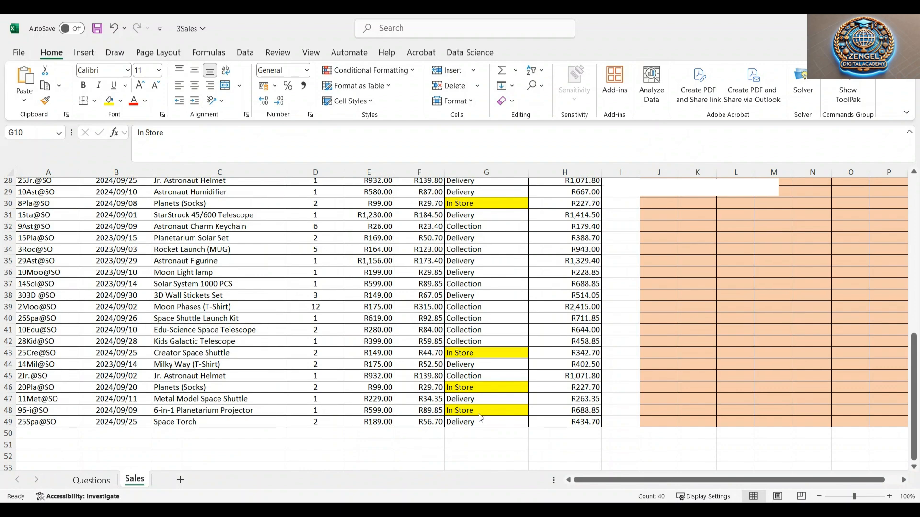
scroll(489, 393, "up", 8)
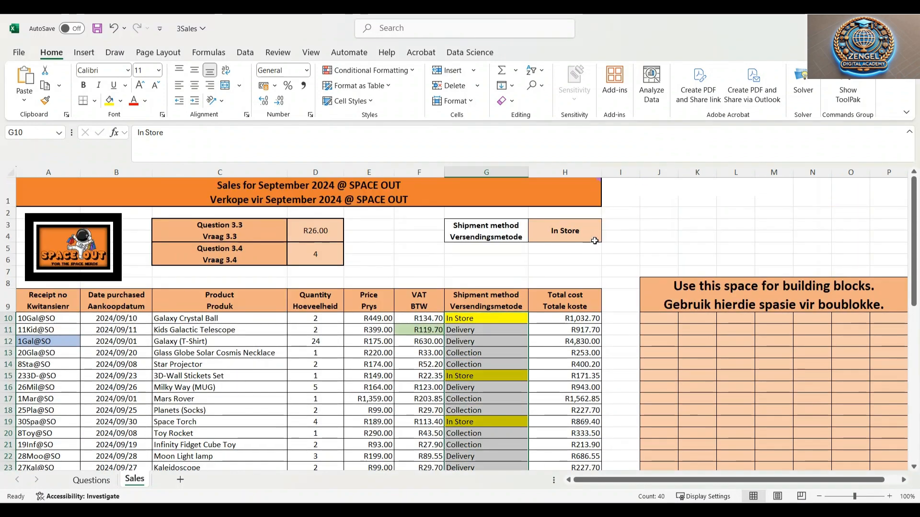
Set the shipment method in H3 to Collection and scroll through column G to check the highlighting
left_click(595, 235)
left_click(606, 227)
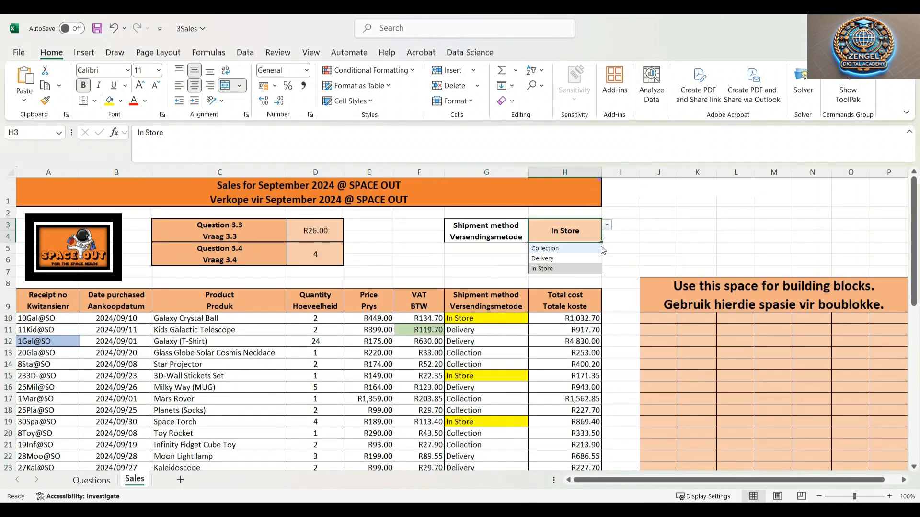
left_click(551, 246)
scroll(474, 367, "down", 2)
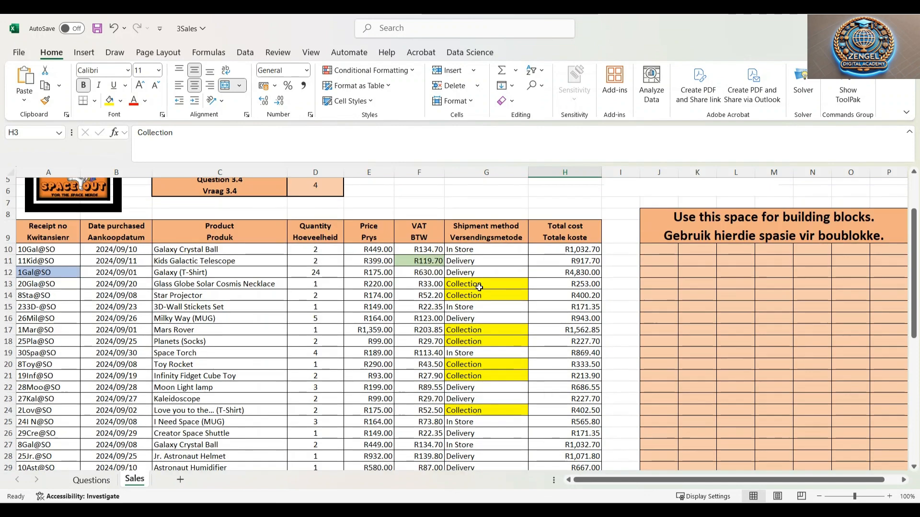
scroll(482, 374, "down", 8)
scroll(482, 384, "up", 9)
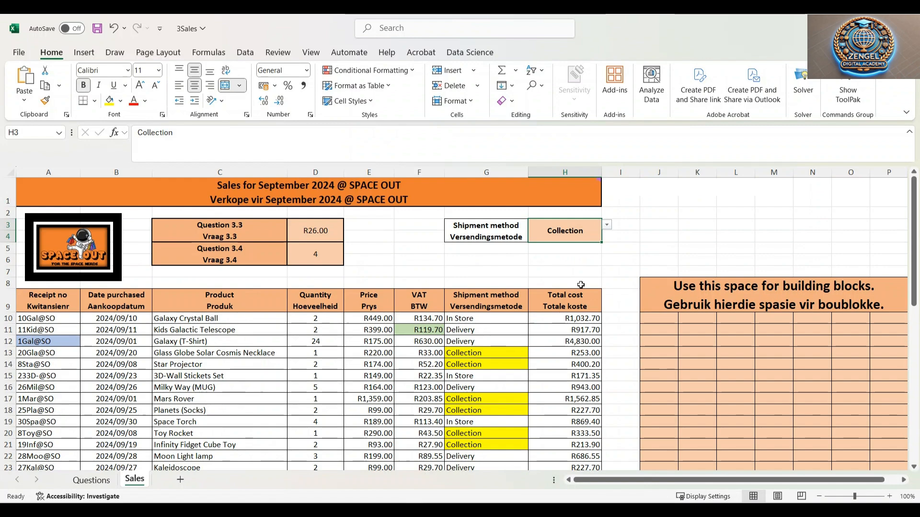
Set the shipment method in H3 to Delivery and scroll through column G to check the highlighting
left_click(607, 225)
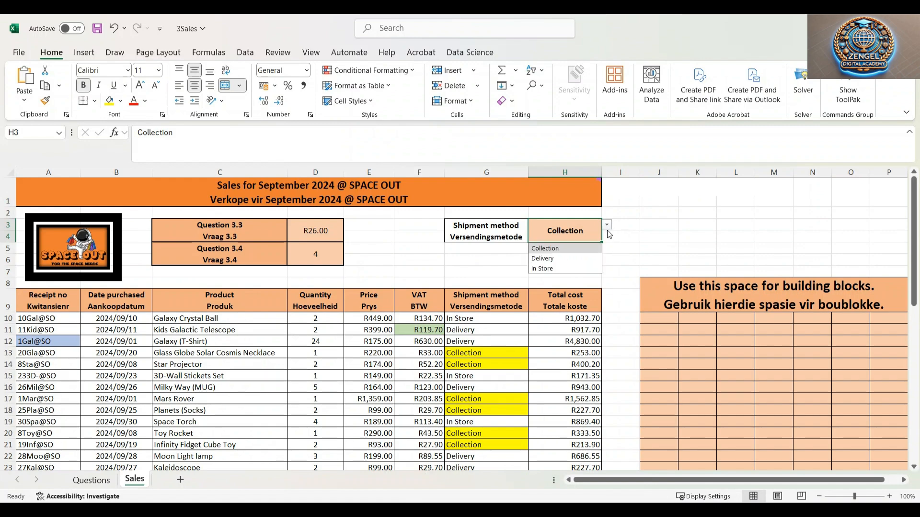
left_click(555, 259)
scroll(472, 381, "down", 1)
scroll(472, 381, "down", 10)
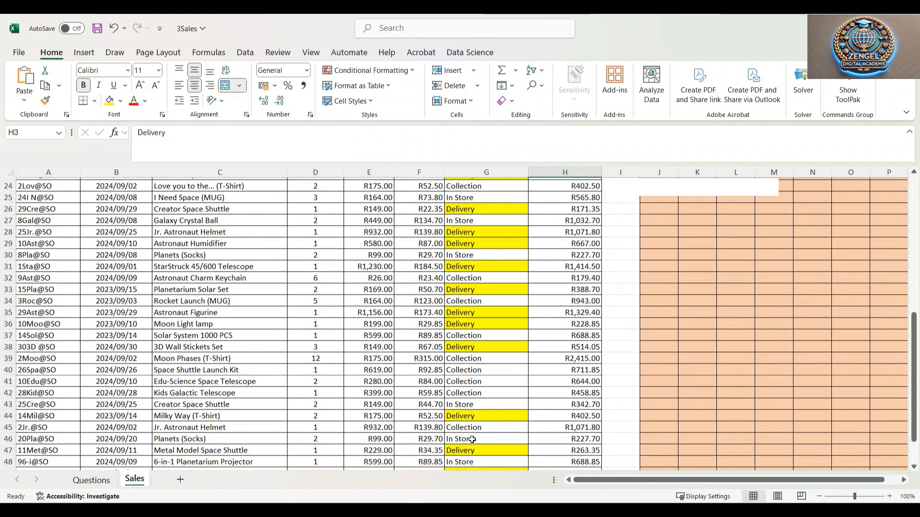
scroll(476, 425, "up", 7)
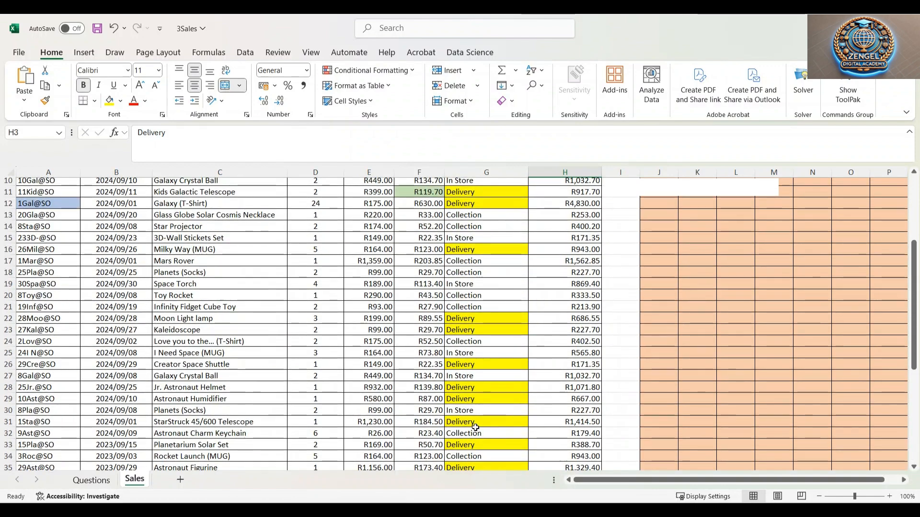
scroll(479, 421, "up", 3)
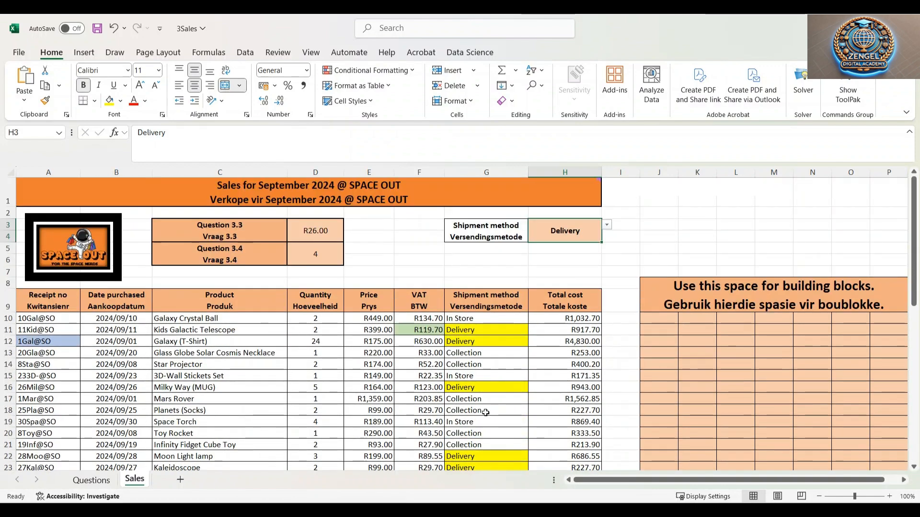